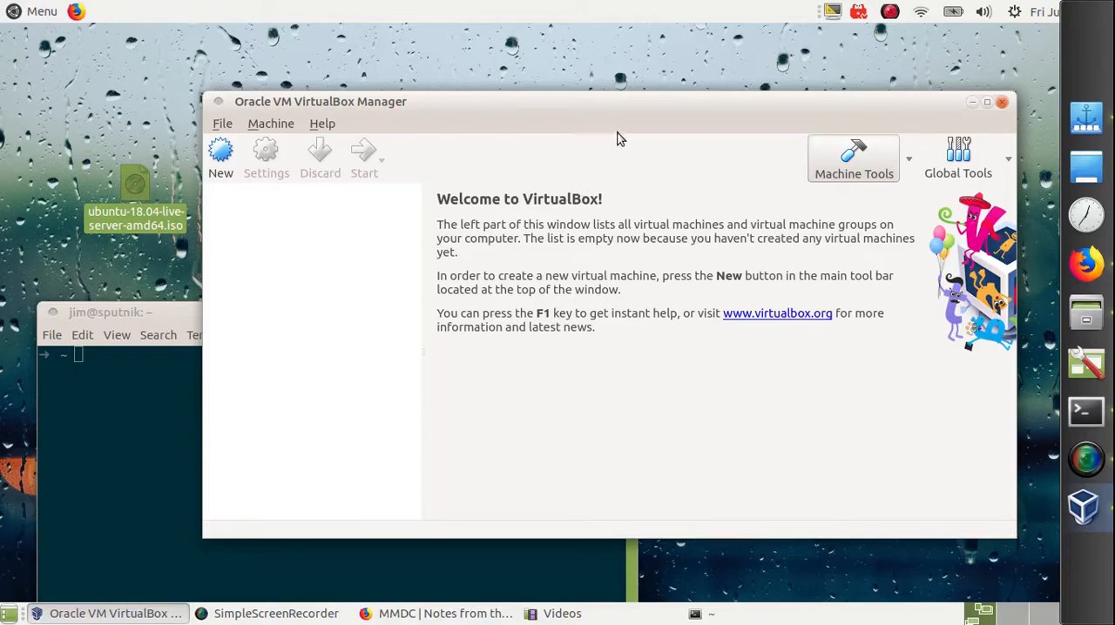
Step: Move the VirtualBox Manager window and the ubuntu-18.04-live-server-amd64.iso desktop icon slightly higher on the desktop
left_click_drag(640, 103, 613, 75)
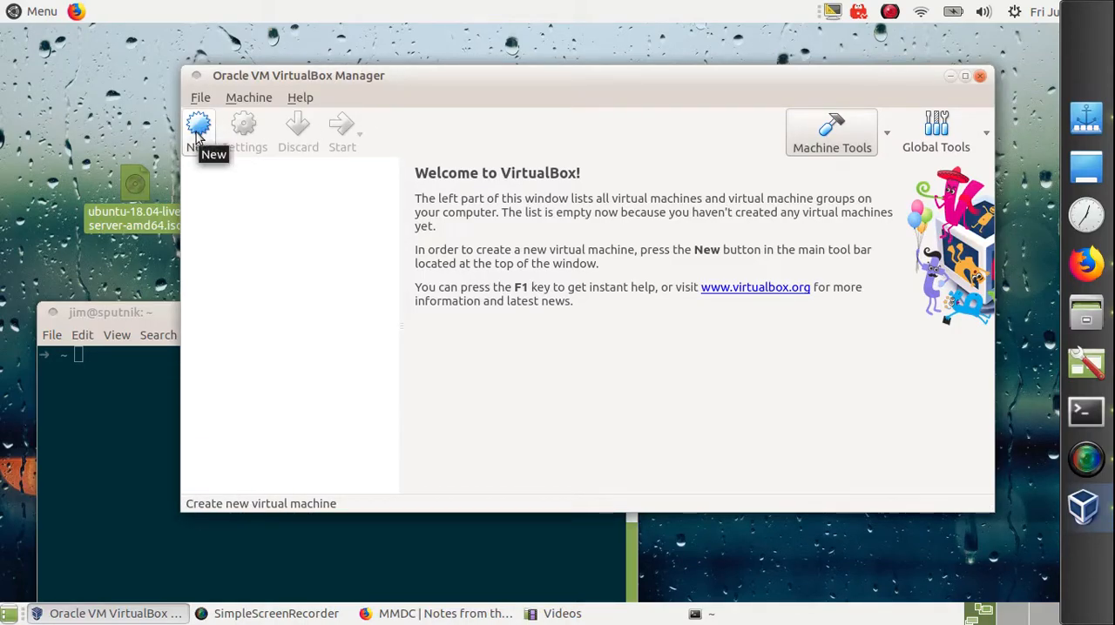
left_click_drag(135, 187, 124, 163)
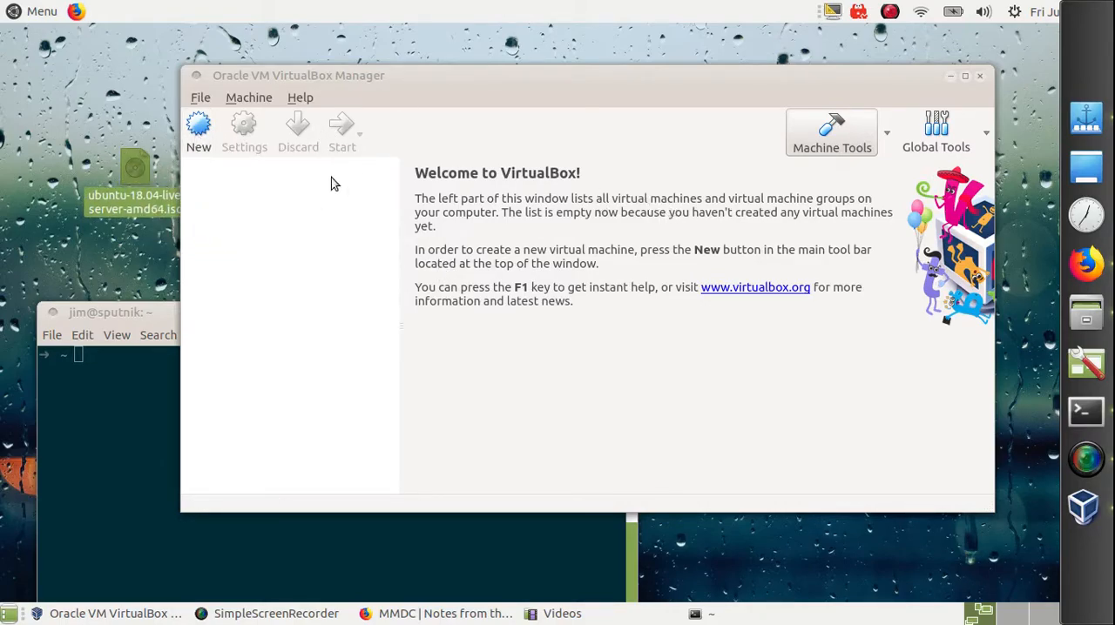
Step: Start a new virtual machine and try to name it Ubuntu, with type Linux and version Ubuntu (64-bit)
left_click(197, 135)
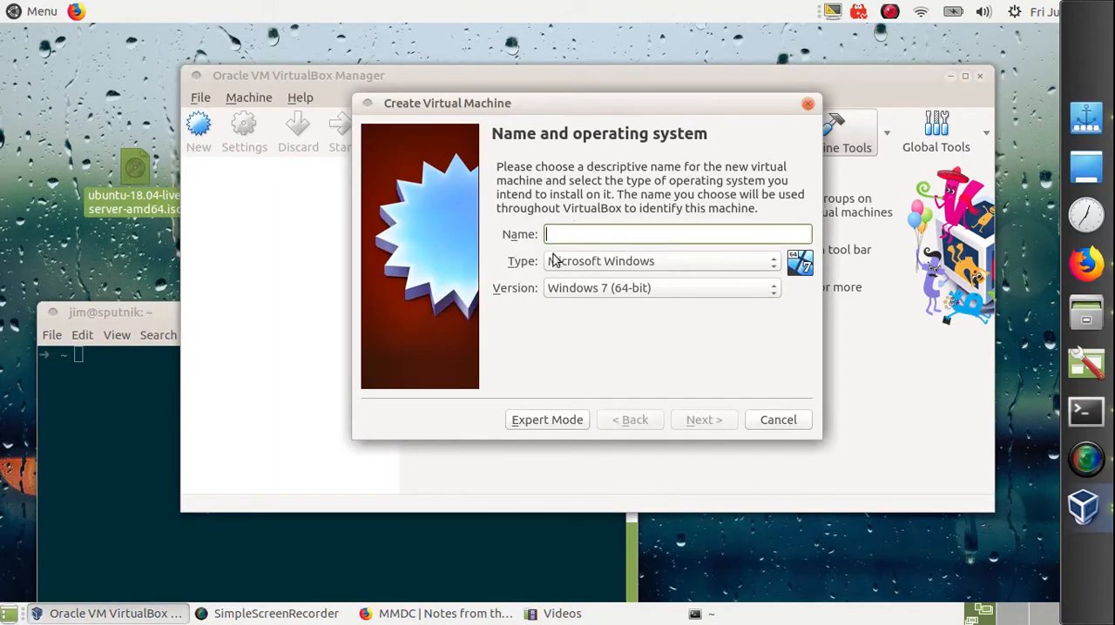
type("Ubuntu")
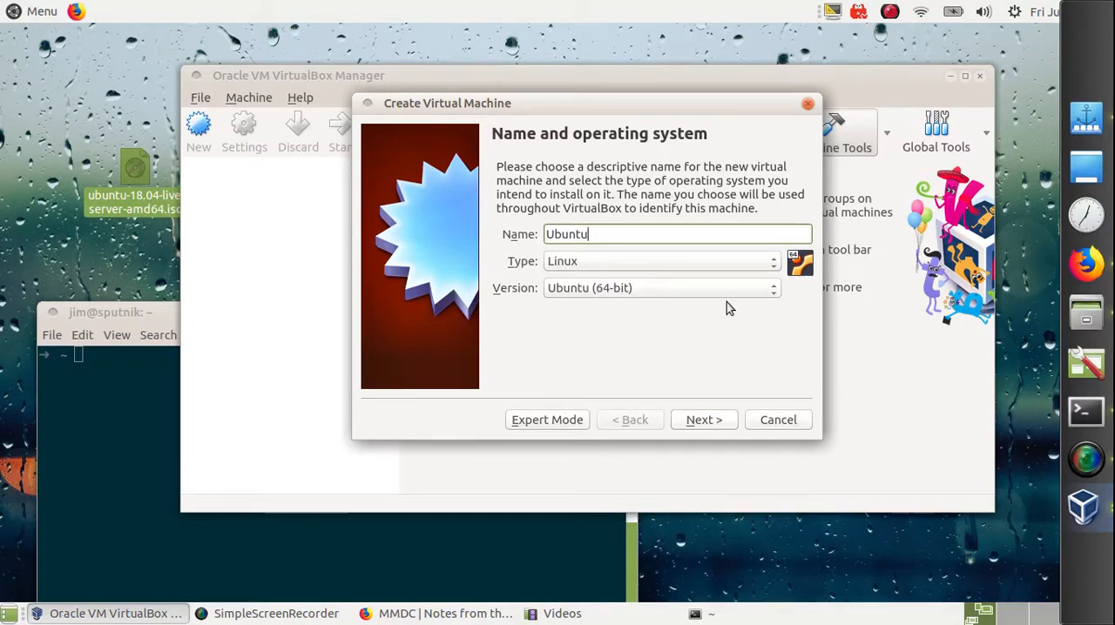
left_click(638, 263)
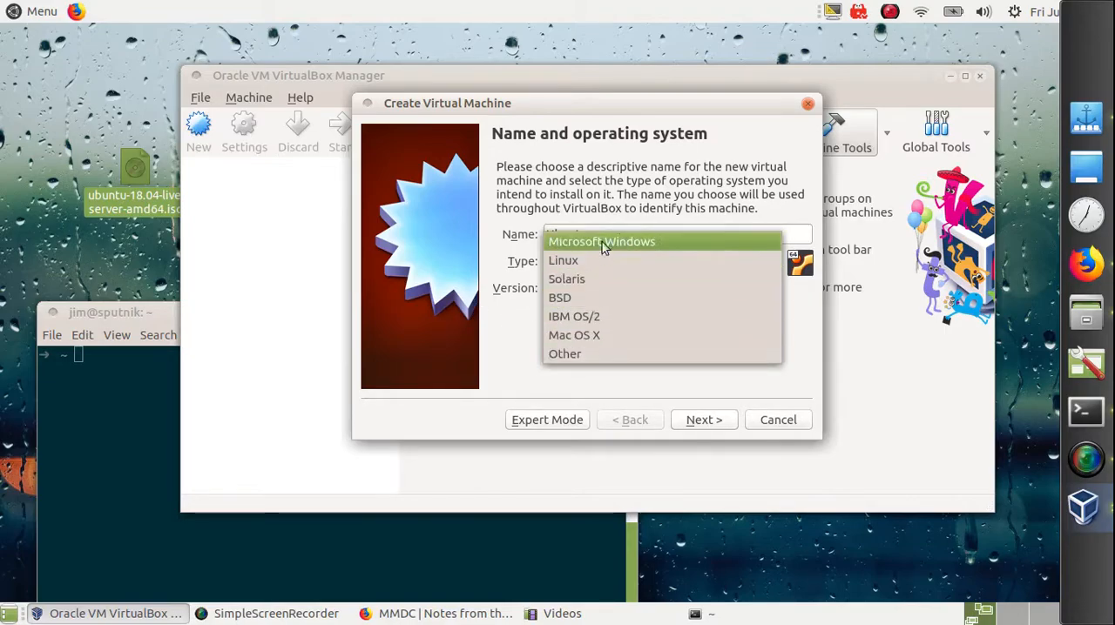
left_click(519, 336)
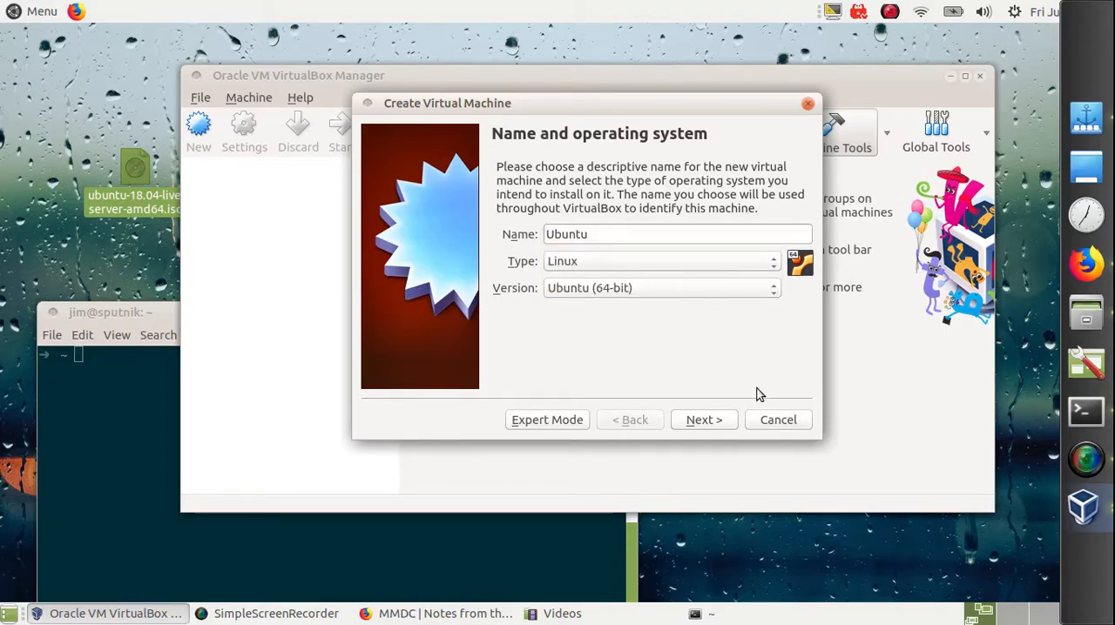
left_click(702, 421)
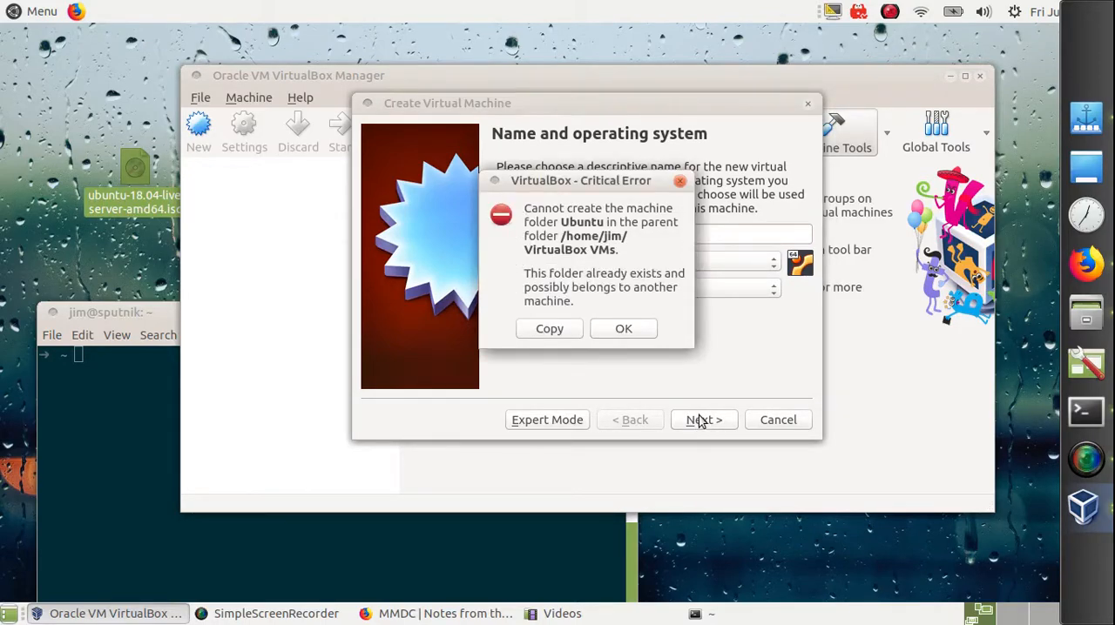
left_click(624, 331)
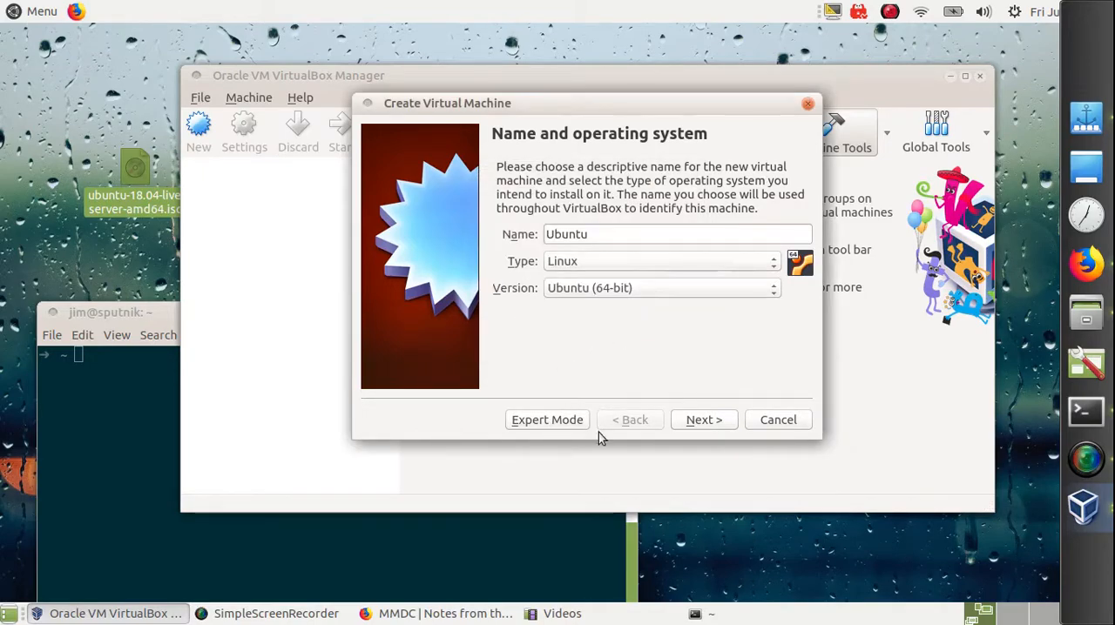
Step: Change the new machine's name to Ubuntu Server and allocate 4096 MB of memory to it
left_click(642, 237)
type("Server")
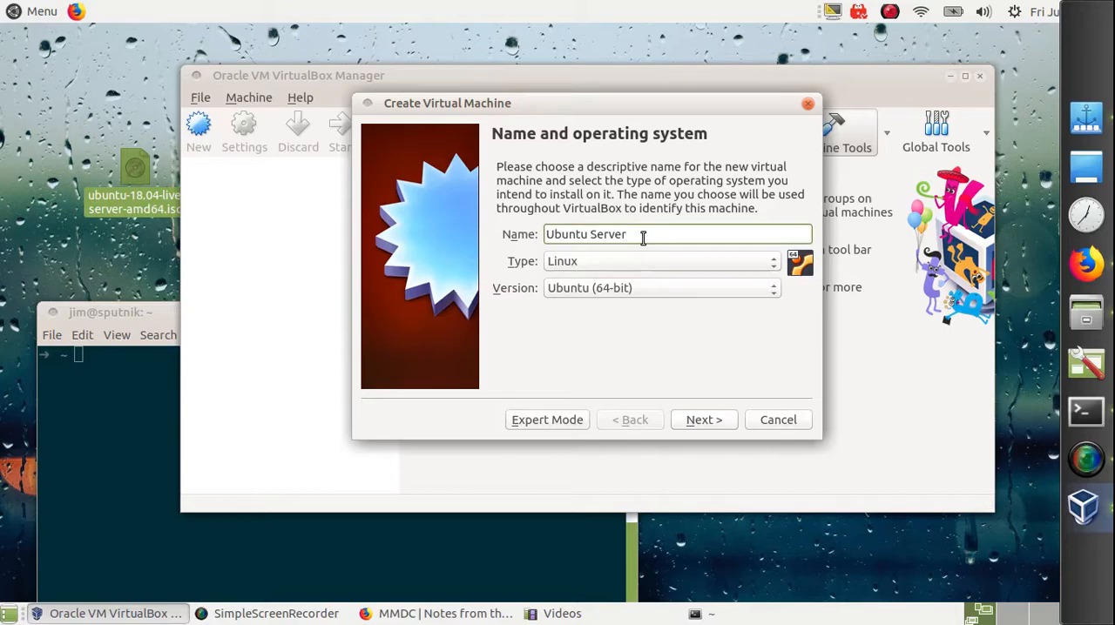
left_click(710, 419)
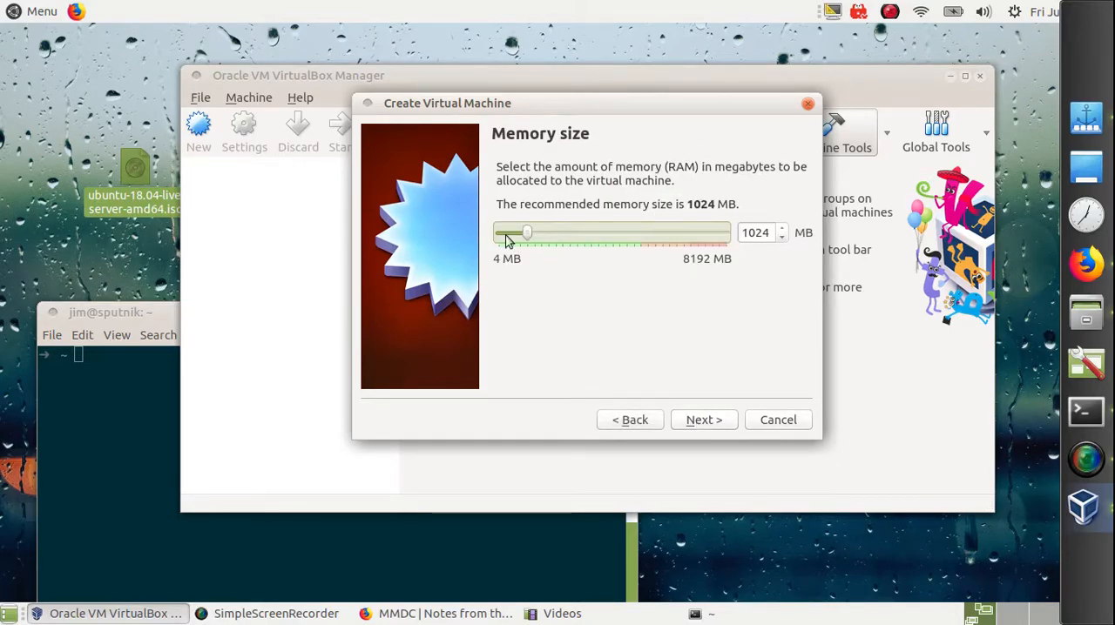
left_click_drag(529, 233, 615, 235)
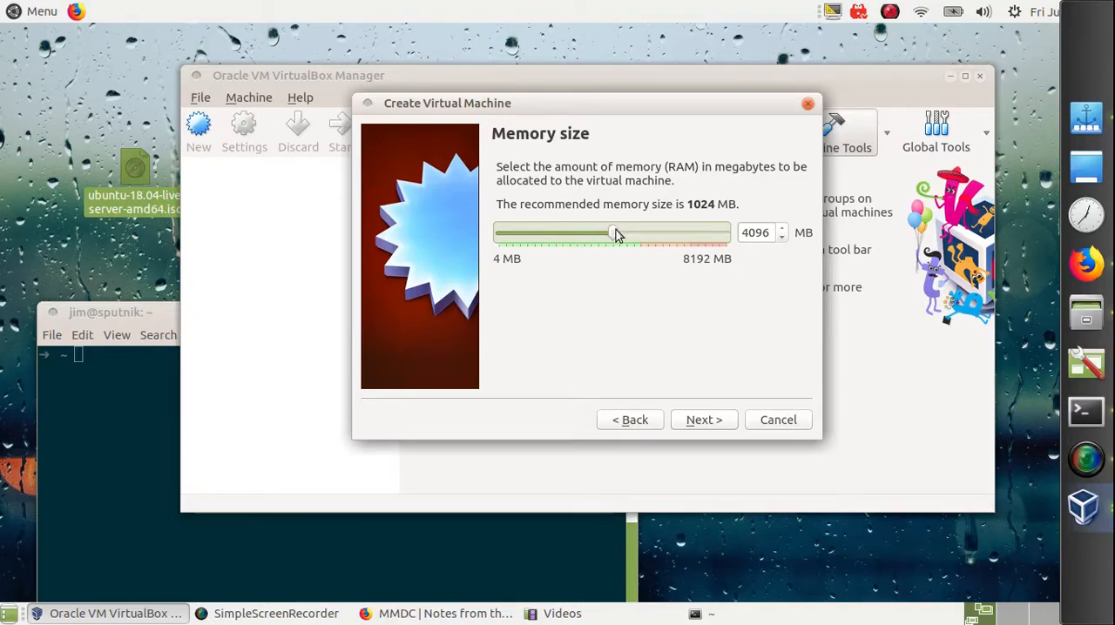
left_click(722, 423)
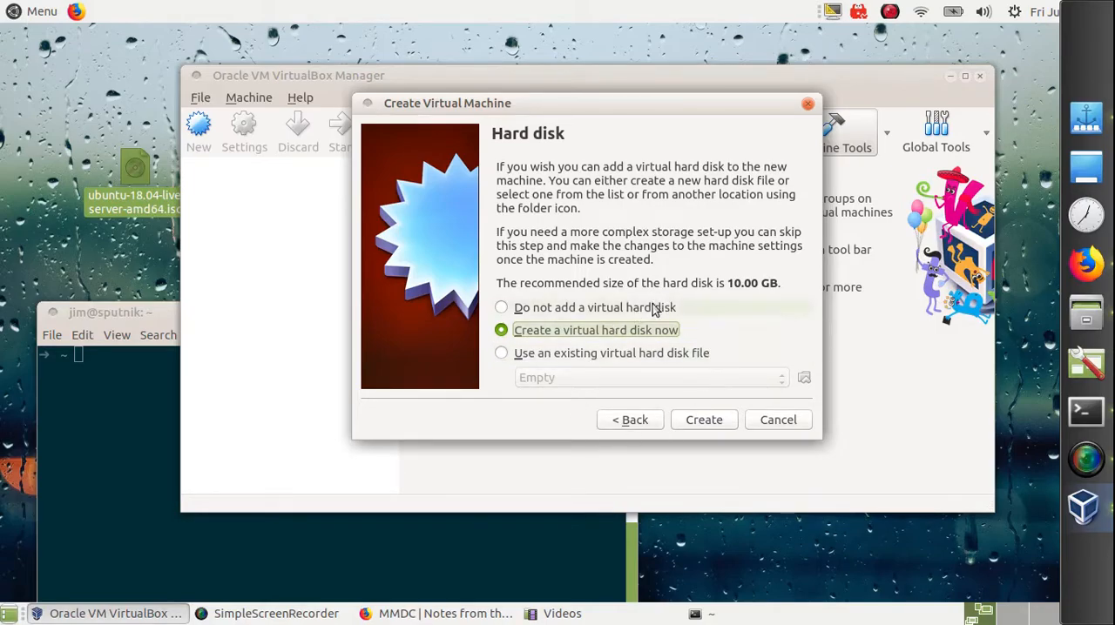
Step: Create a dynamically allocated 10.00 GB VDI virtual hard disk named Ubuntu Server for the machine
left_click(721, 420)
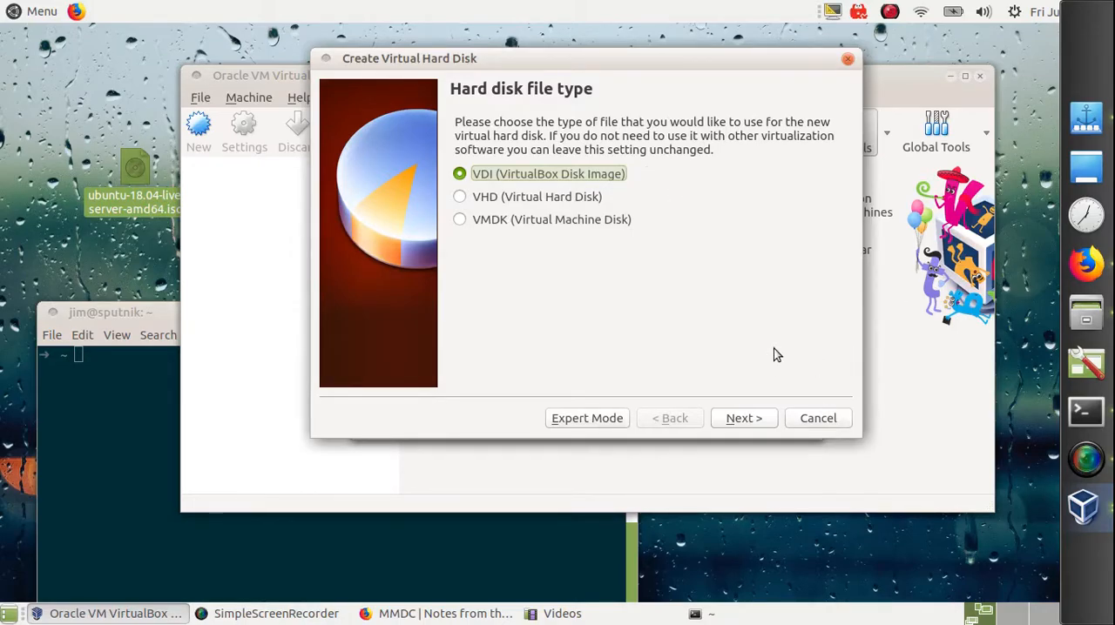
left_click(762, 422)
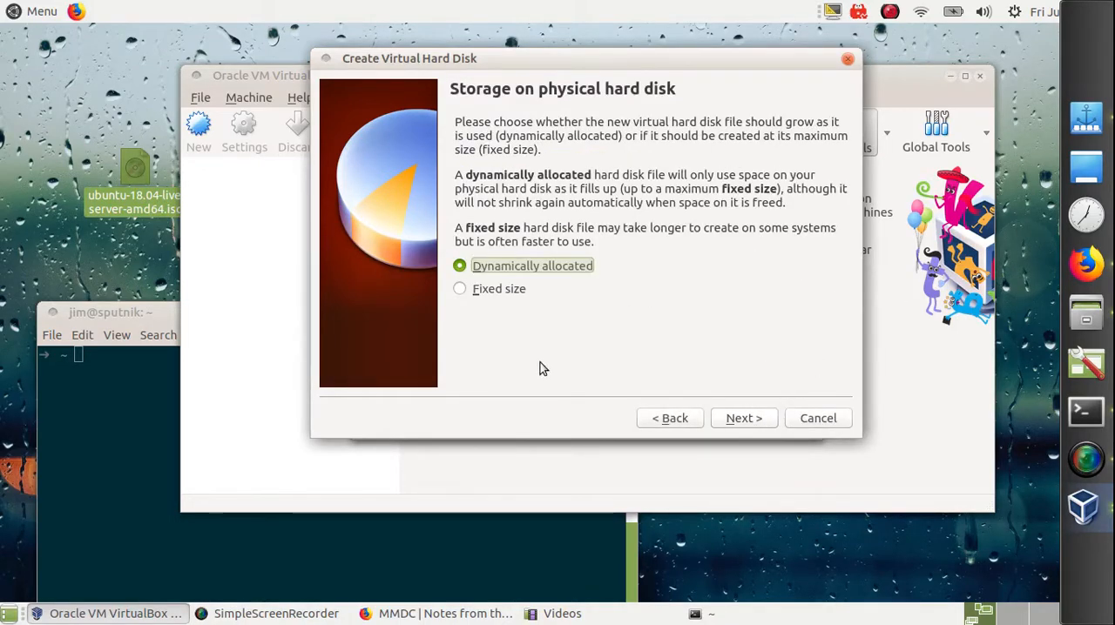
left_click(754, 419)
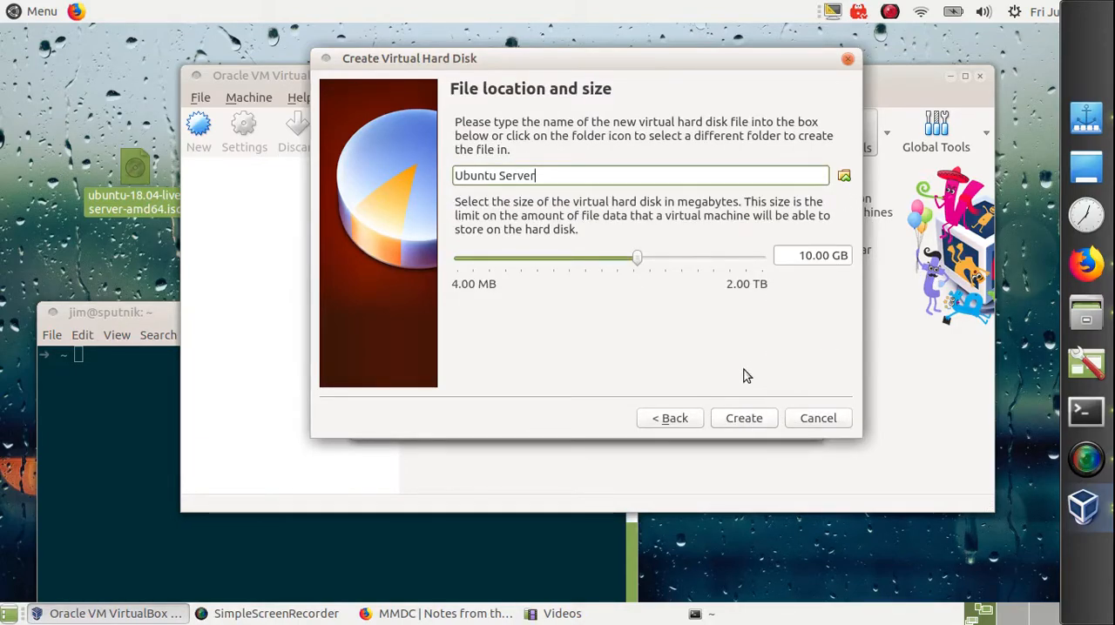
left_click(754, 423)
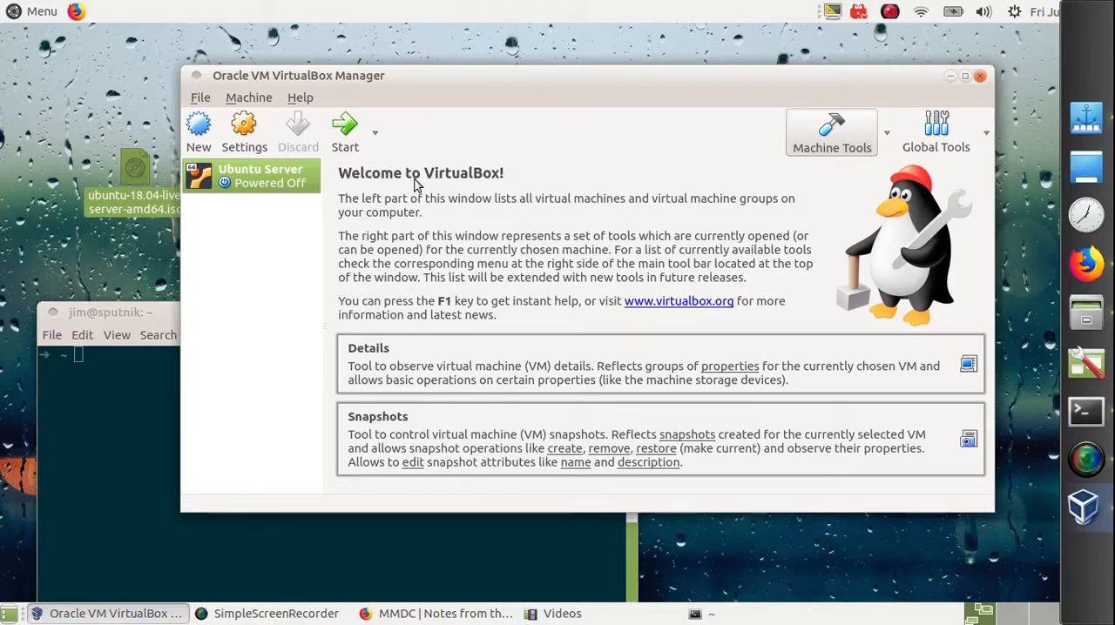
Step: Attach network Adapter 1 of the Ubuntu Server machine to Bridged Adapter on wlp2s0
left_click(252, 138)
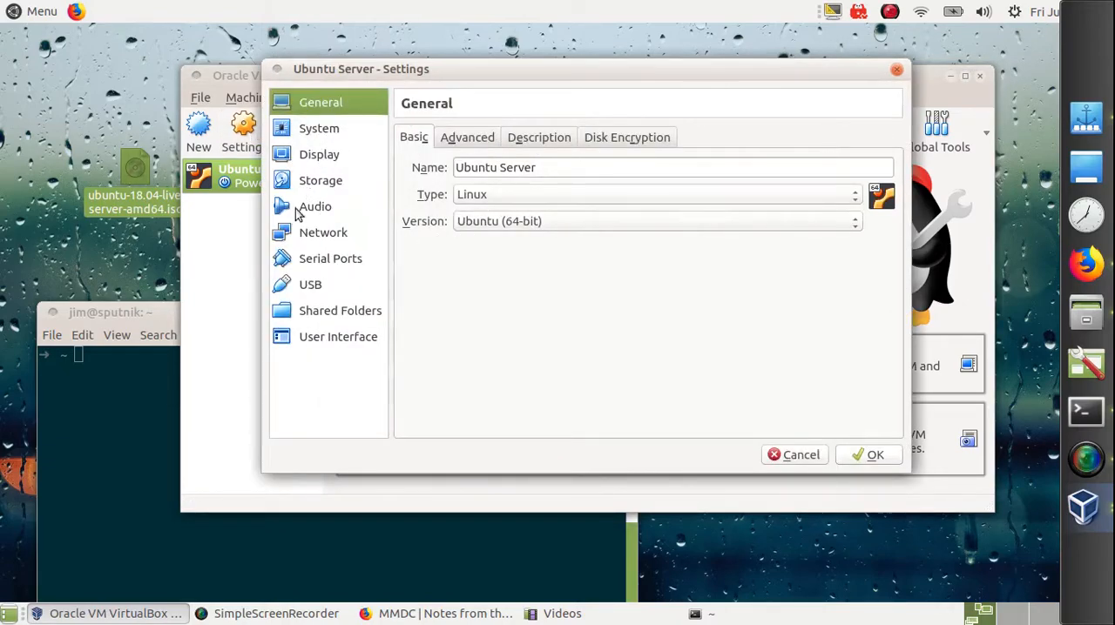
left_click(322, 235)
left_click(551, 193)
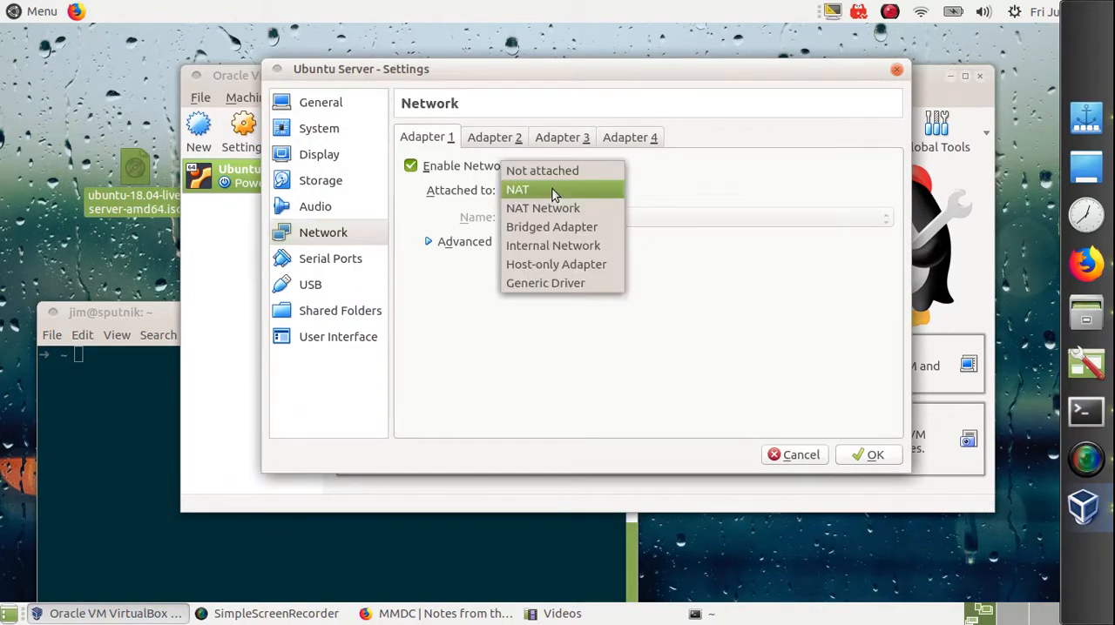
left_click(564, 227)
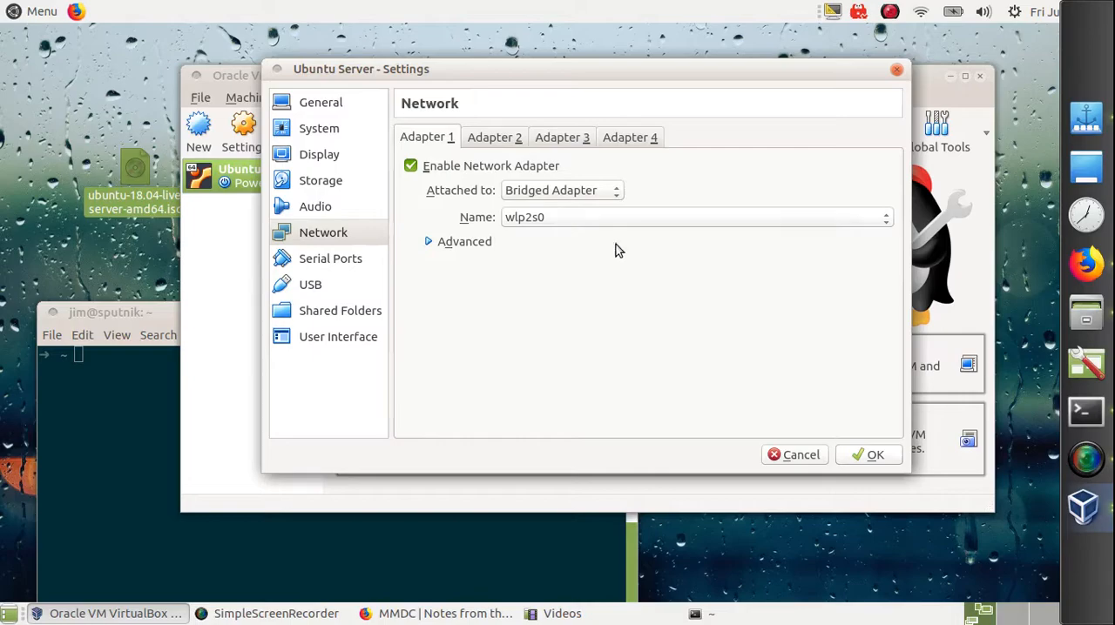
left_click(871, 454)
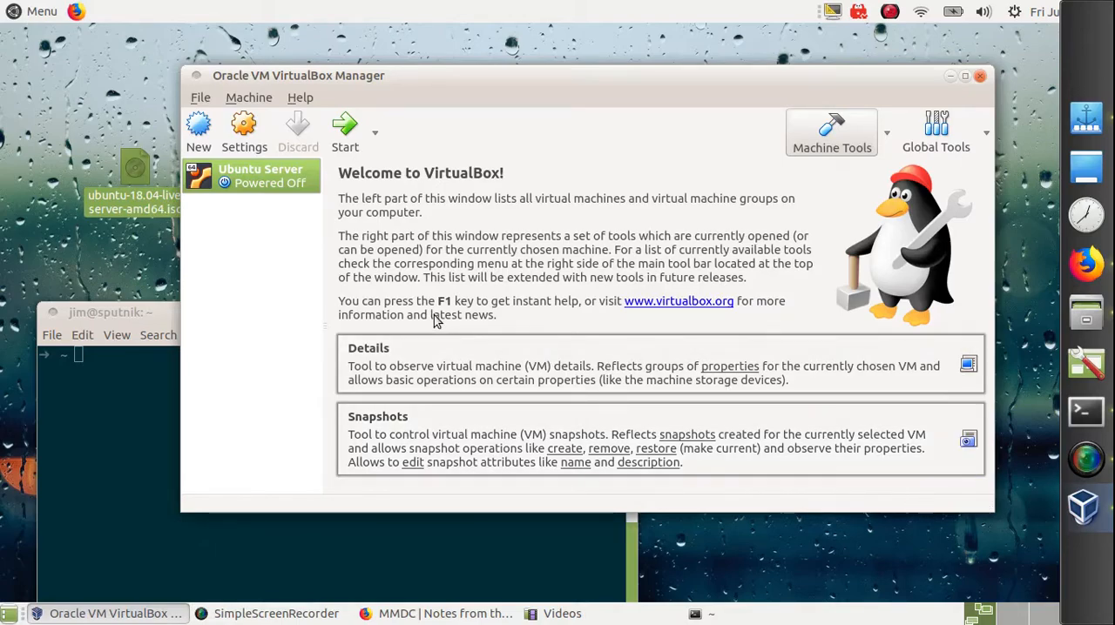
Step: Boot the Ubuntu Server machine using ubuntu-18.04-live-server-amd64.iso from the Desktop as the start-up disk
left_click(351, 154)
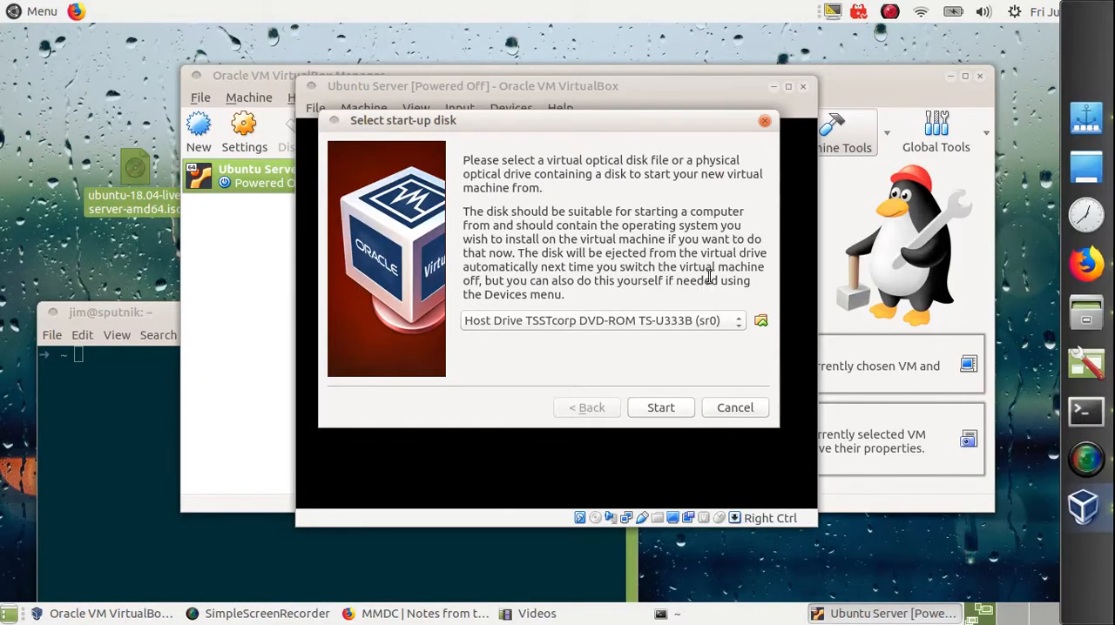
left_click(763, 322)
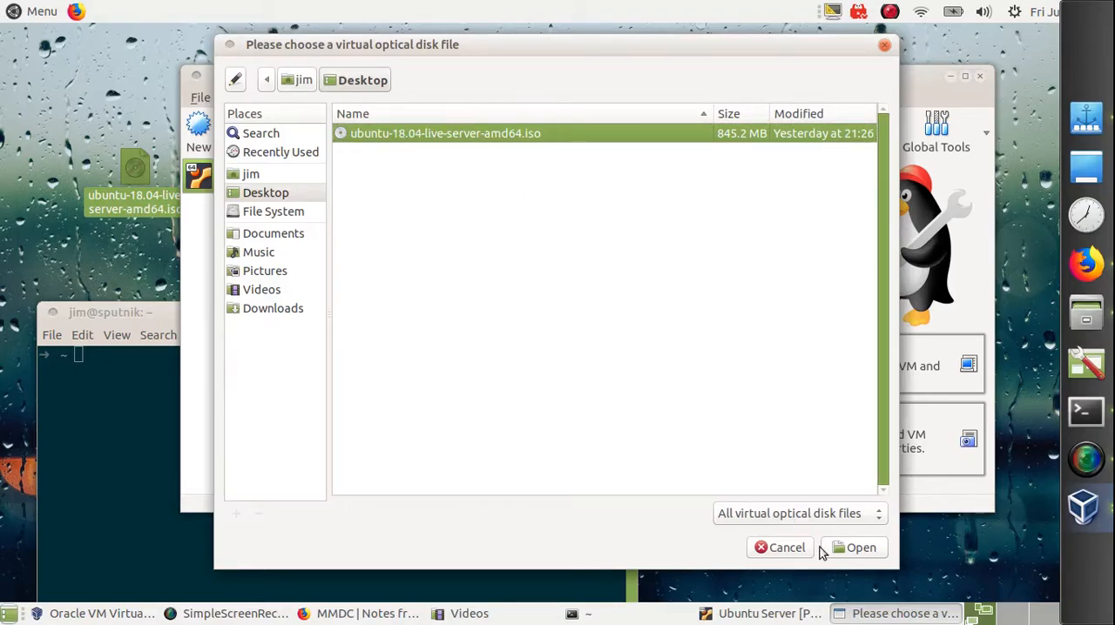
left_click(859, 548)
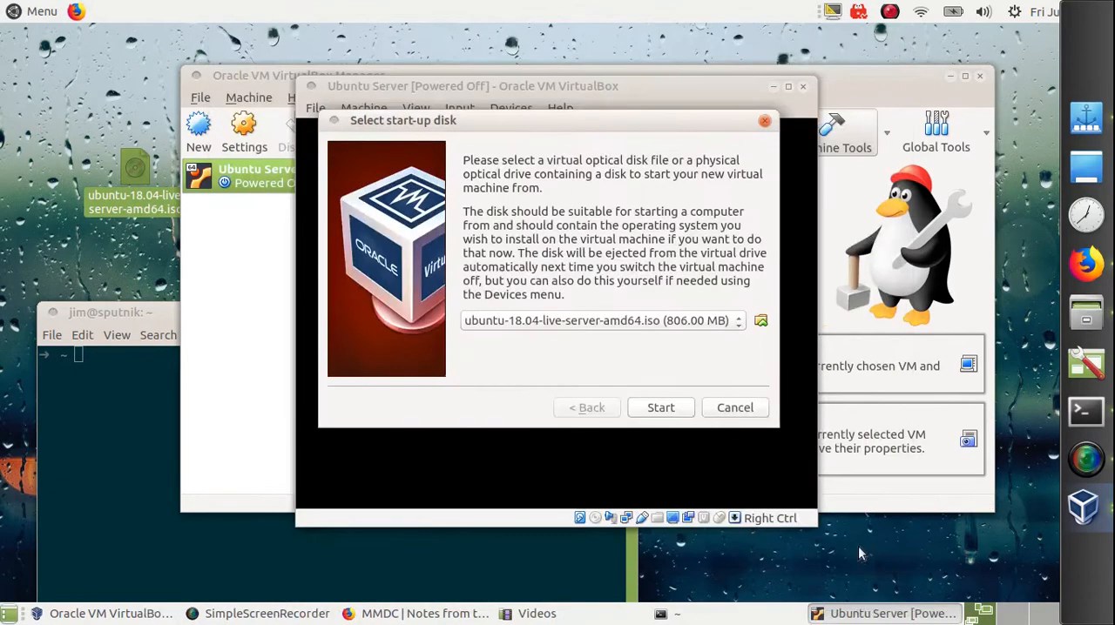
left_click(662, 409)
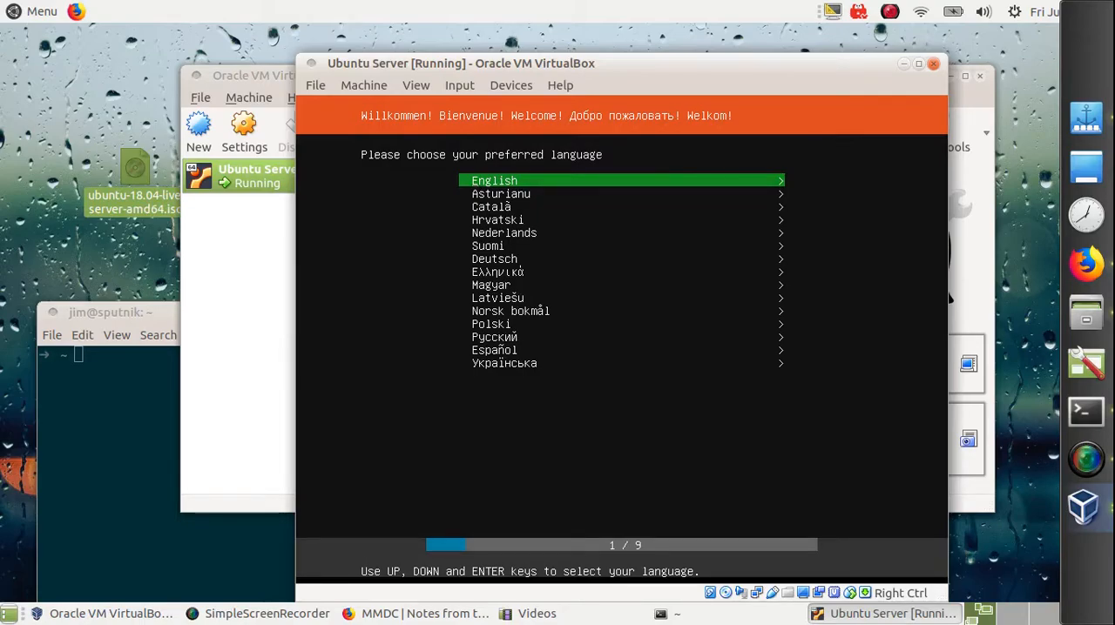
Step: Begin the Install Ubuntu option with English as the language and the English (US) keyboard layout
key("Return")
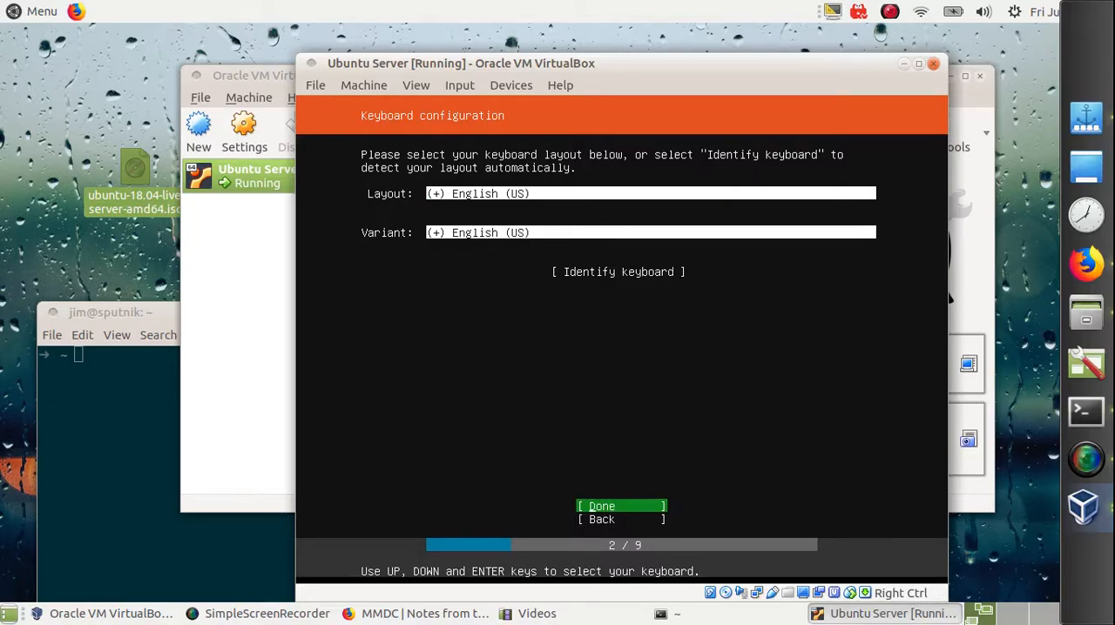
key("Return")
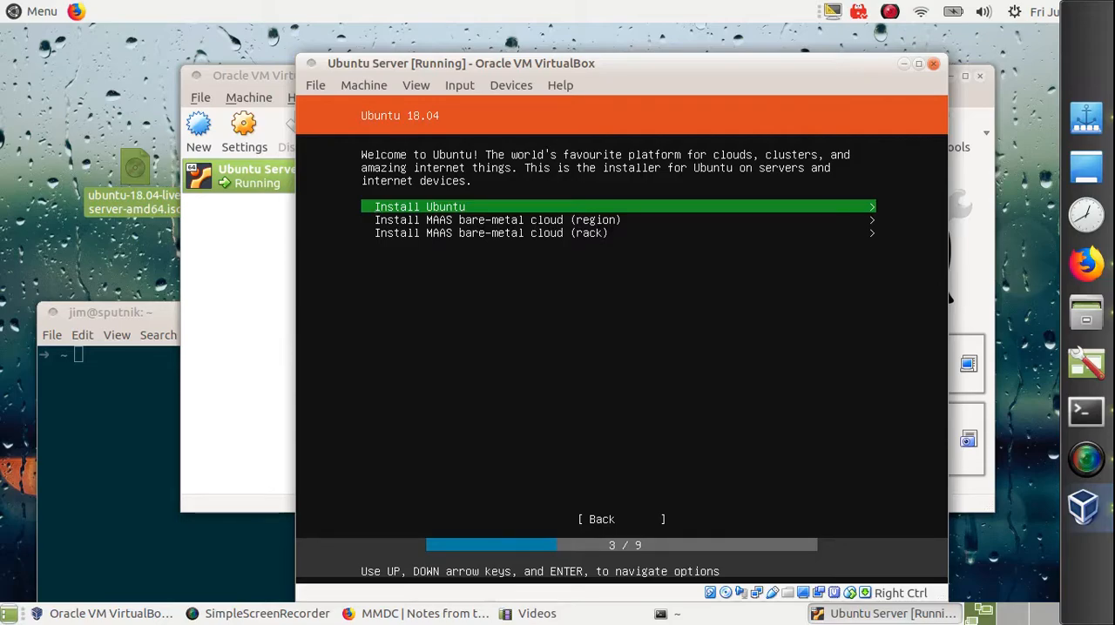
key("Return")
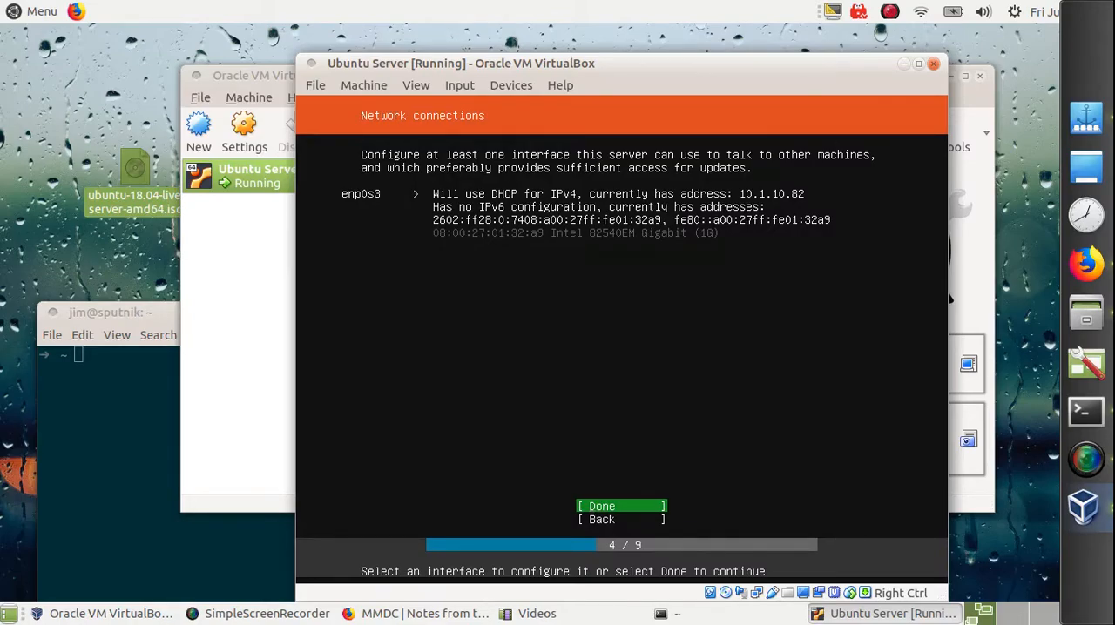
Step: Accept the DHCP network configuration for enp0s3 and leave the proxy address blank
key("Return")
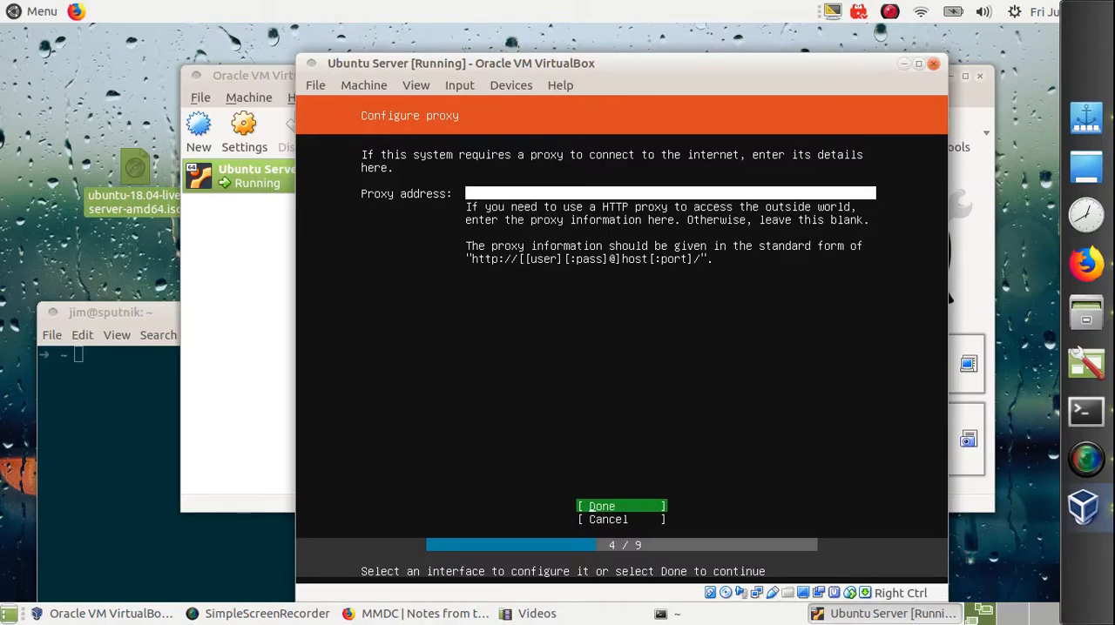
key("Return")
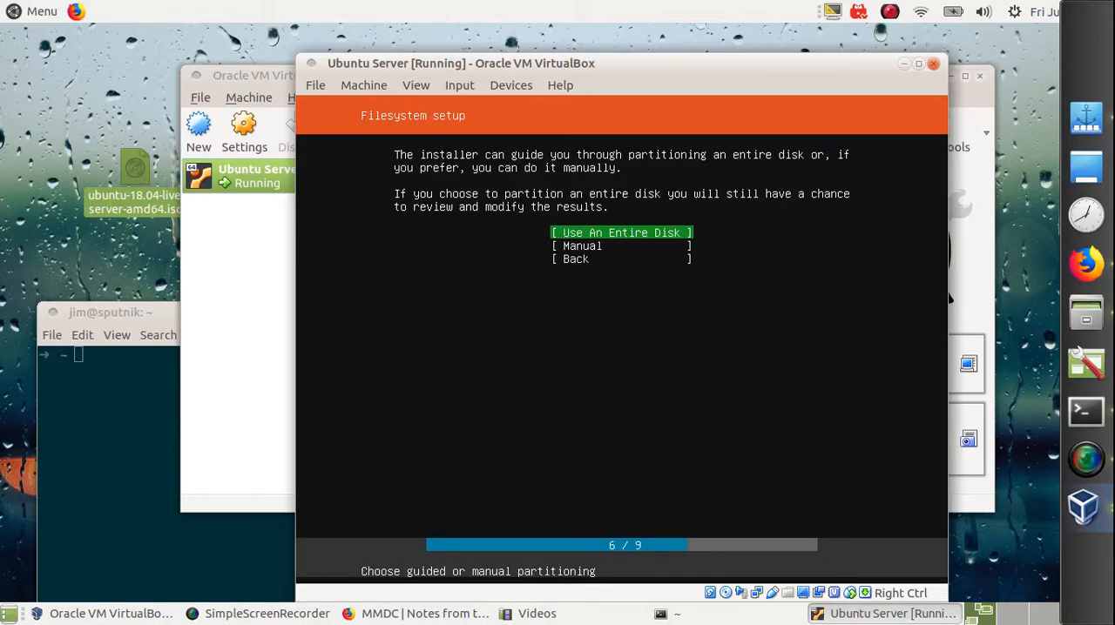
Step: Use the entire VBOX_HARDDISK disk with the default partition layout and confirm formatting it to begin the installation
key("Return")
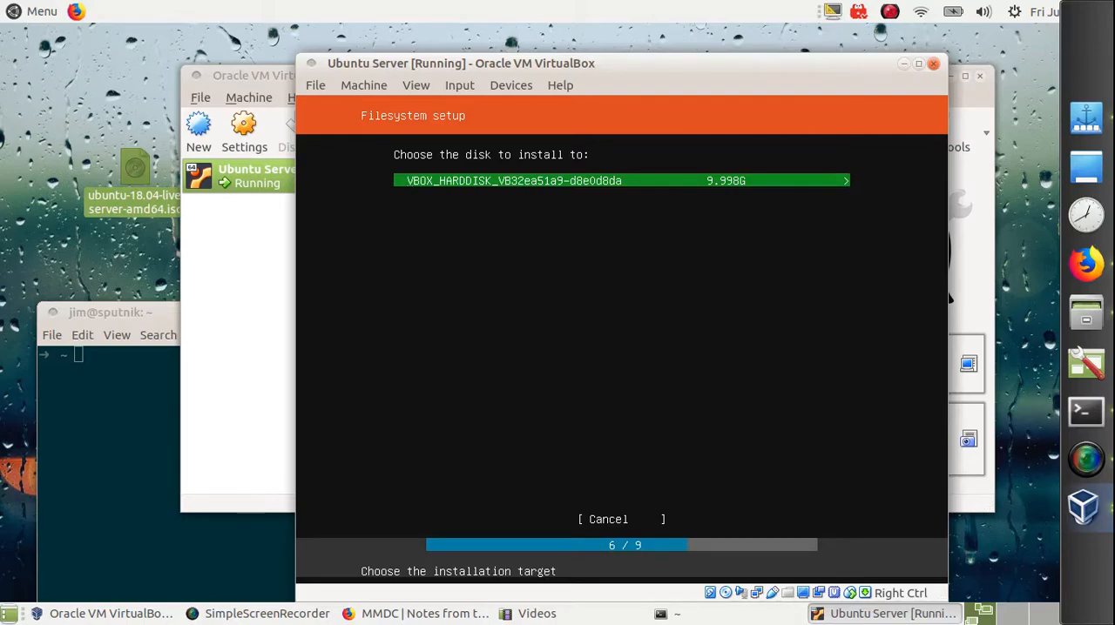
key("Return")
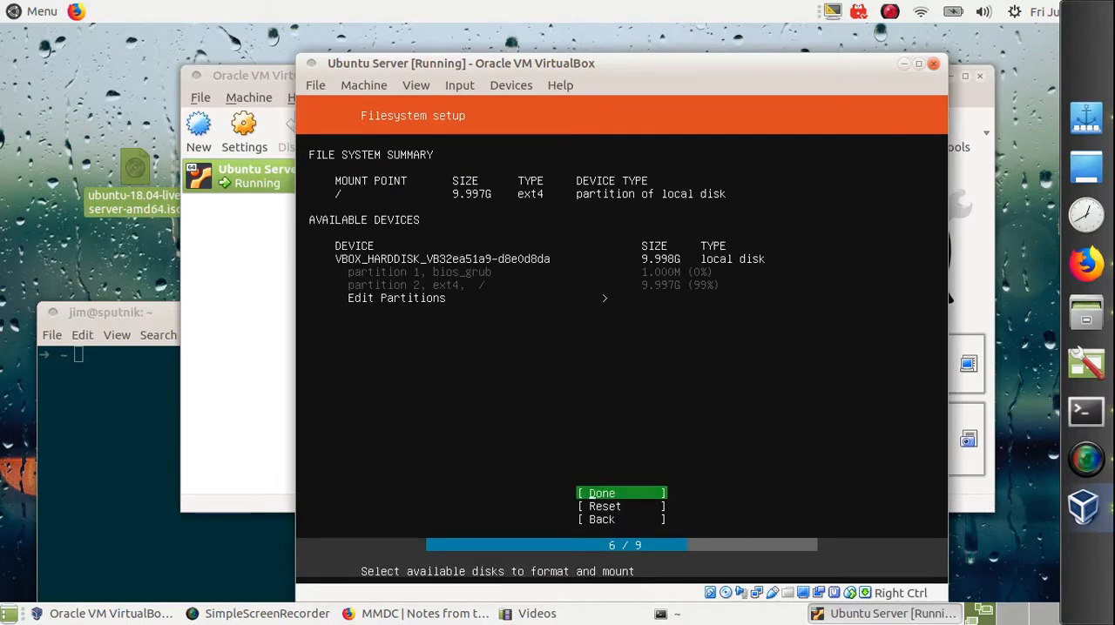
key("Return")
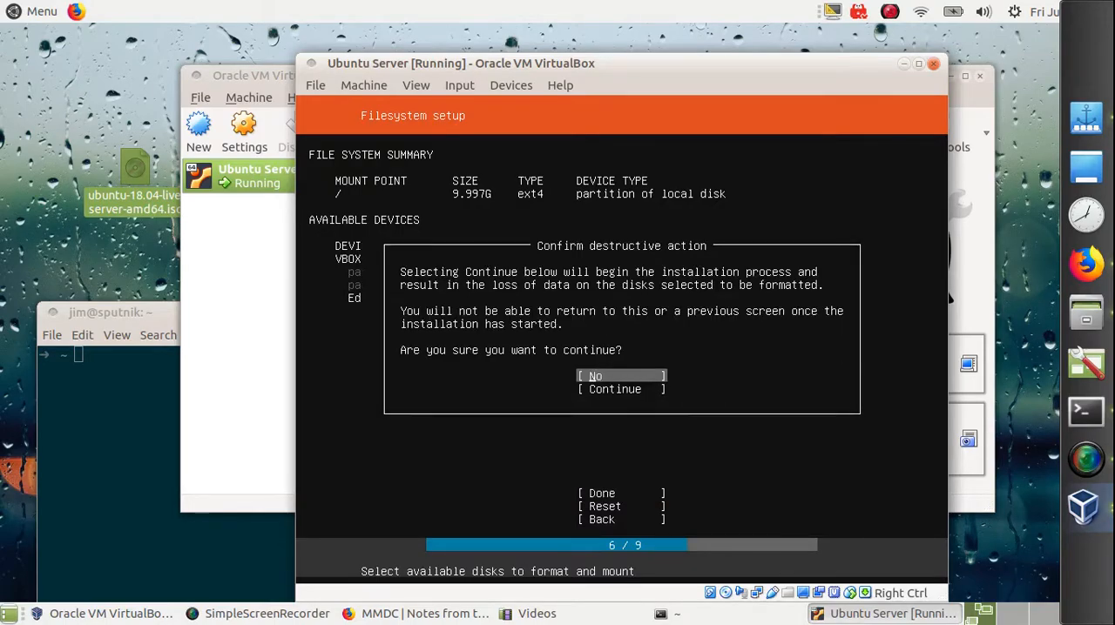
key("Down")
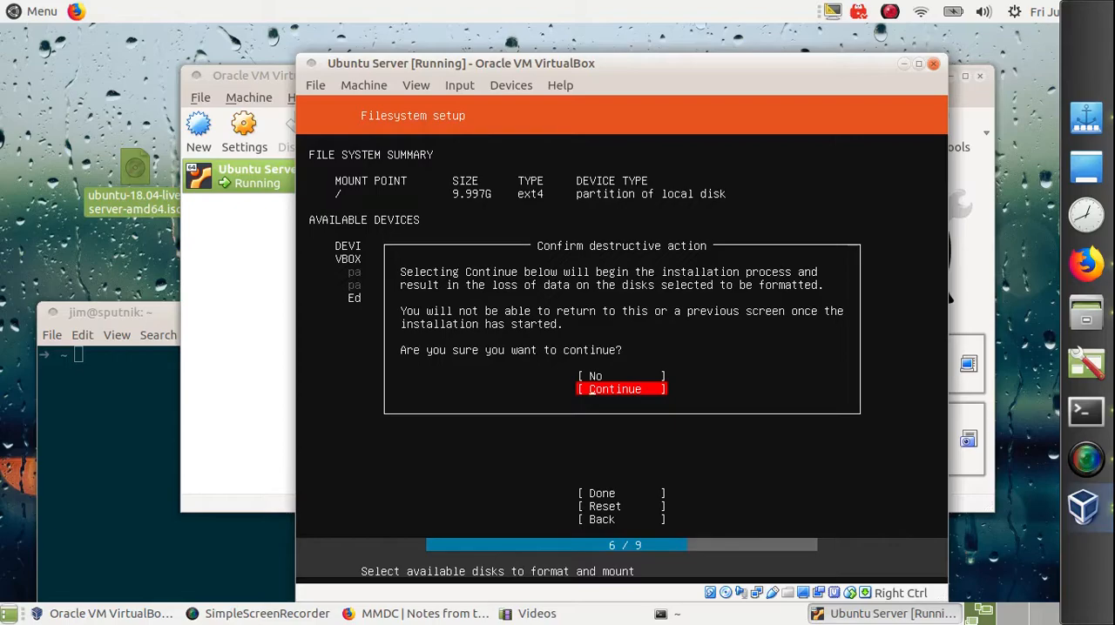
key("Return")
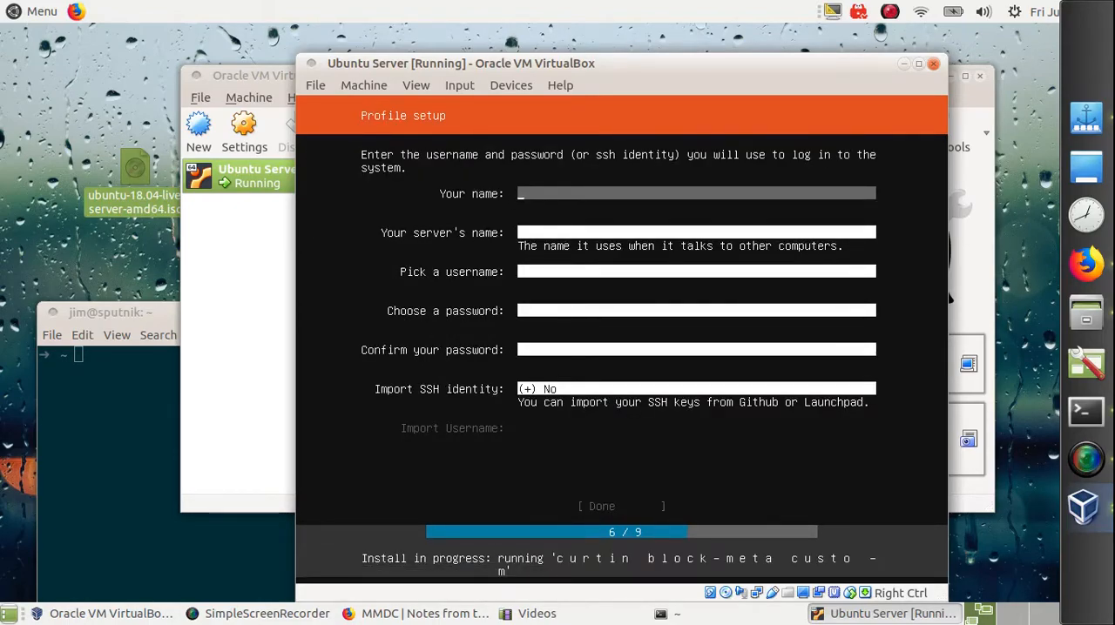
Step: Fill in the profile with the user's full name, mayfly as the server's name, and the account username
type("jim O")
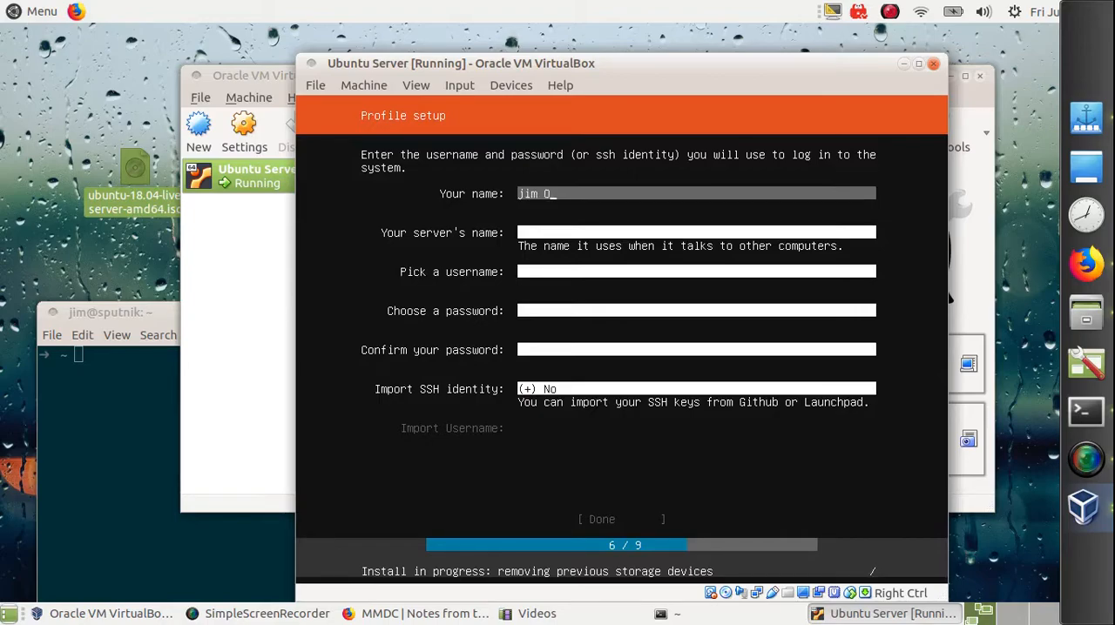
type("'Connell")
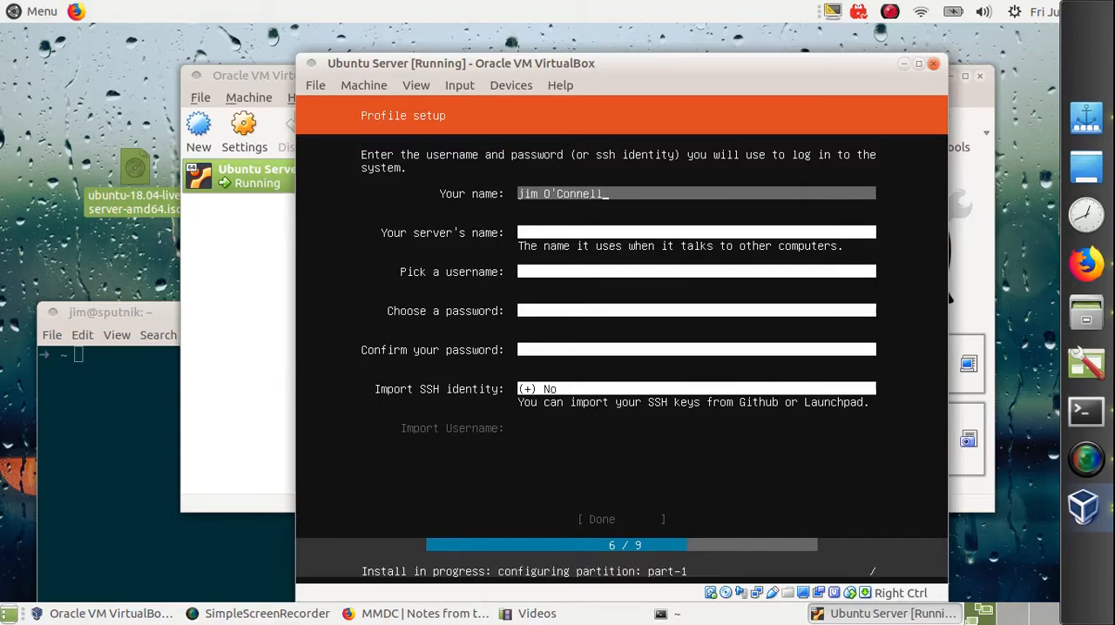
key("Tab")
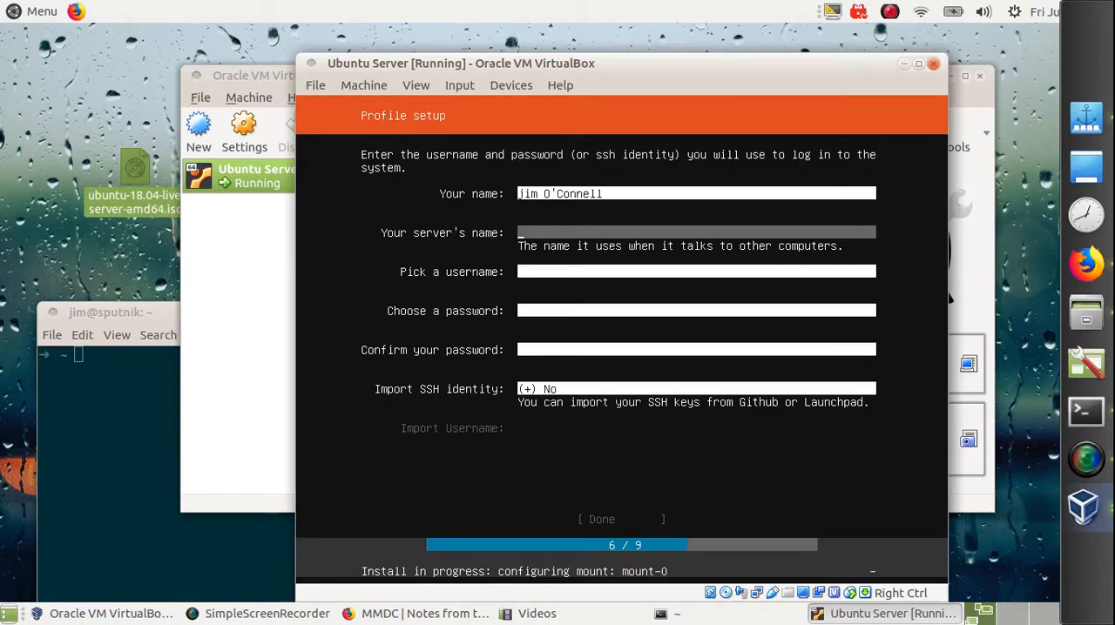
type("mayfly")
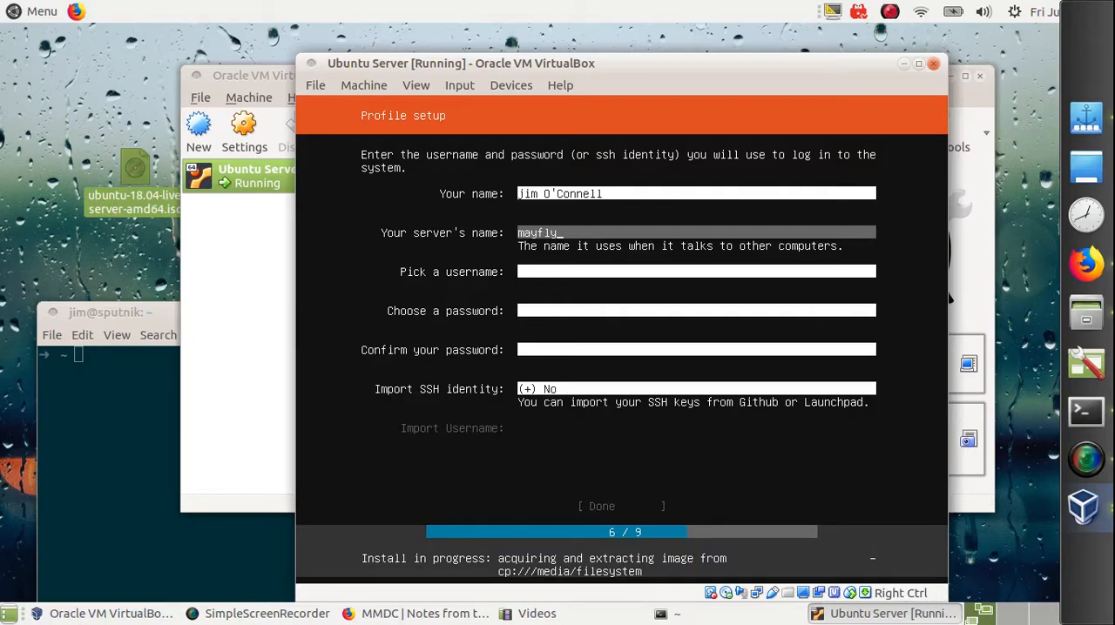
key("Tab")
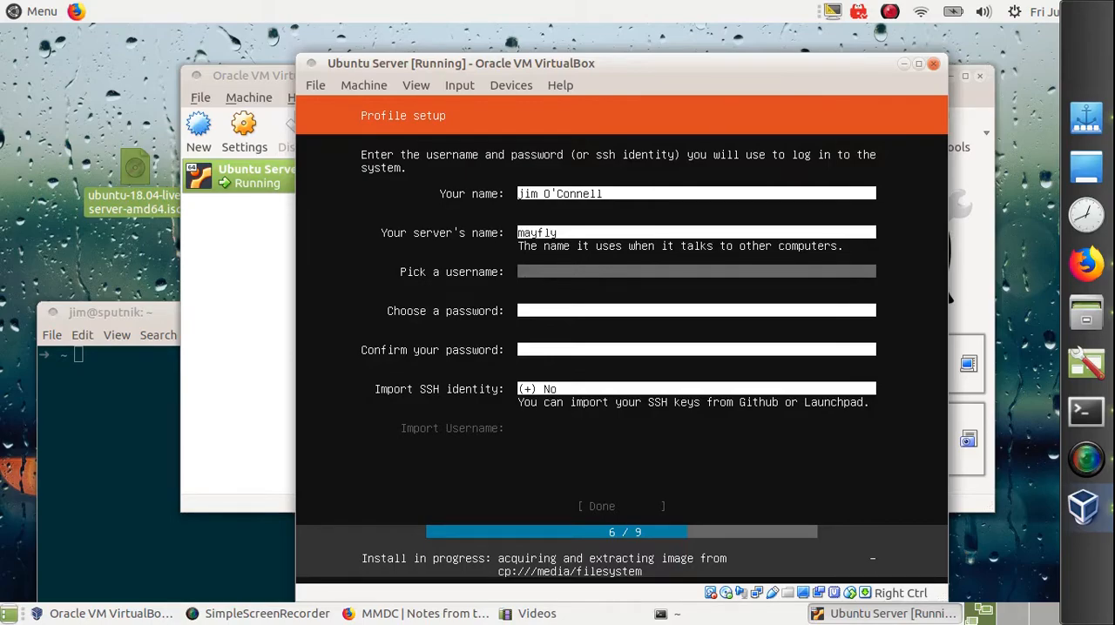
type("jim")
key("Tab")
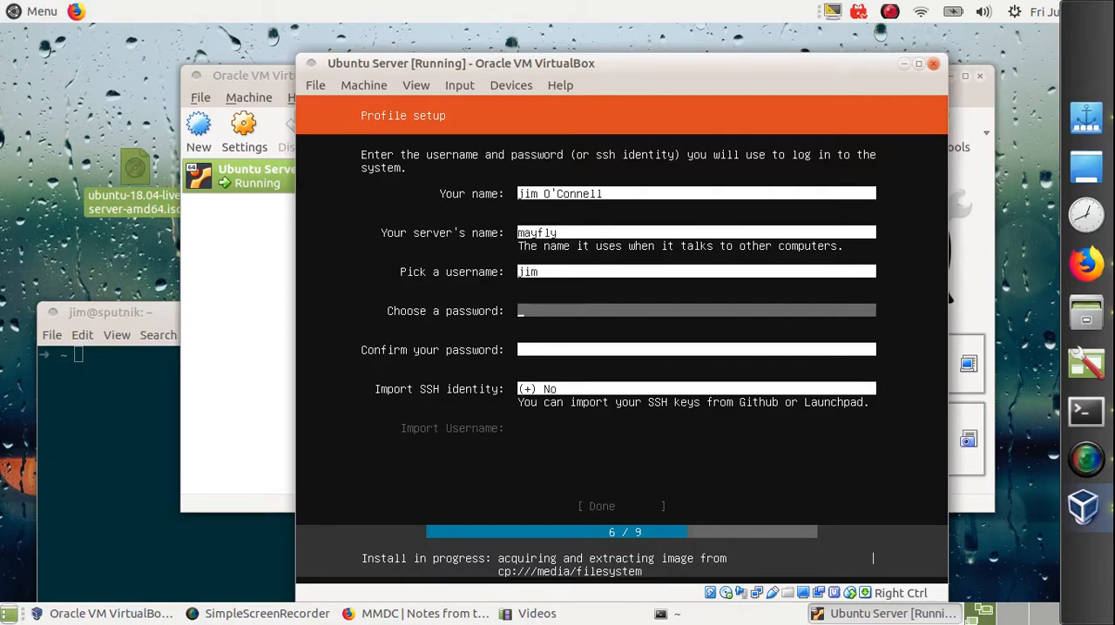
Step: Enter the account password and repeat it in the password confirmation field
type("********")
key("Tab")
type("********")
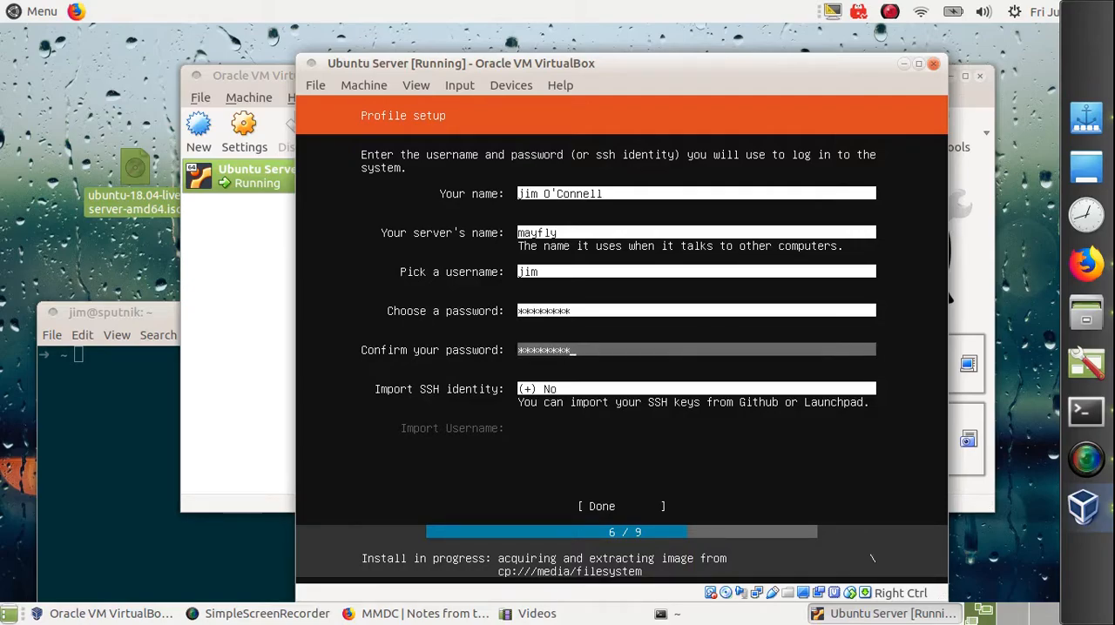
Step: Set the SSH identity import to from Github, enter the Github username and submit the profile
key("Tab")
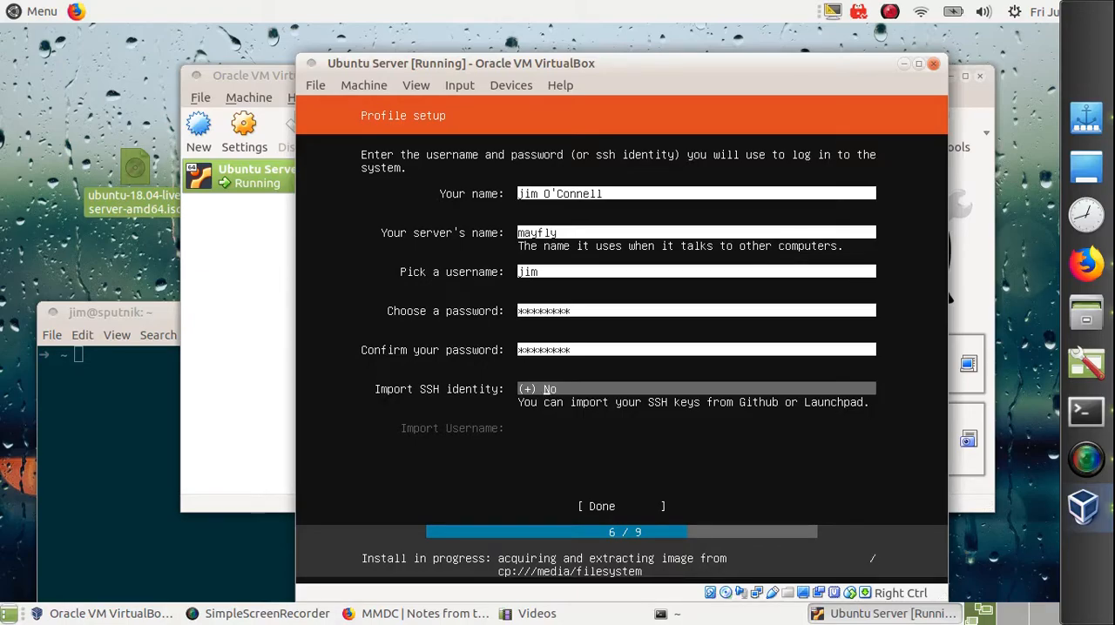
key("Return")
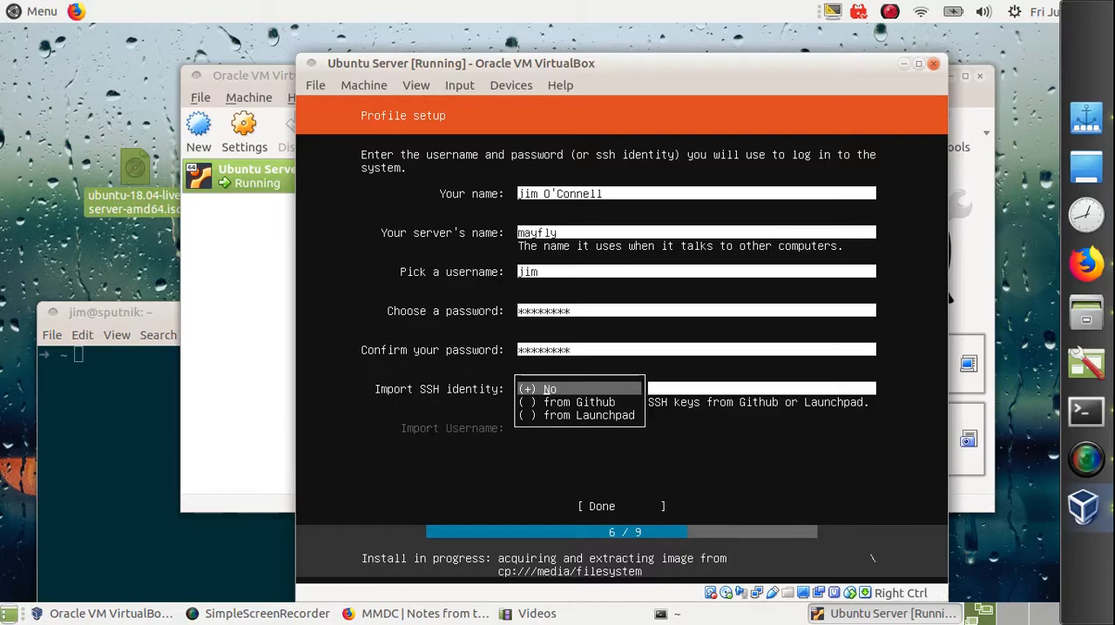
key("Down")
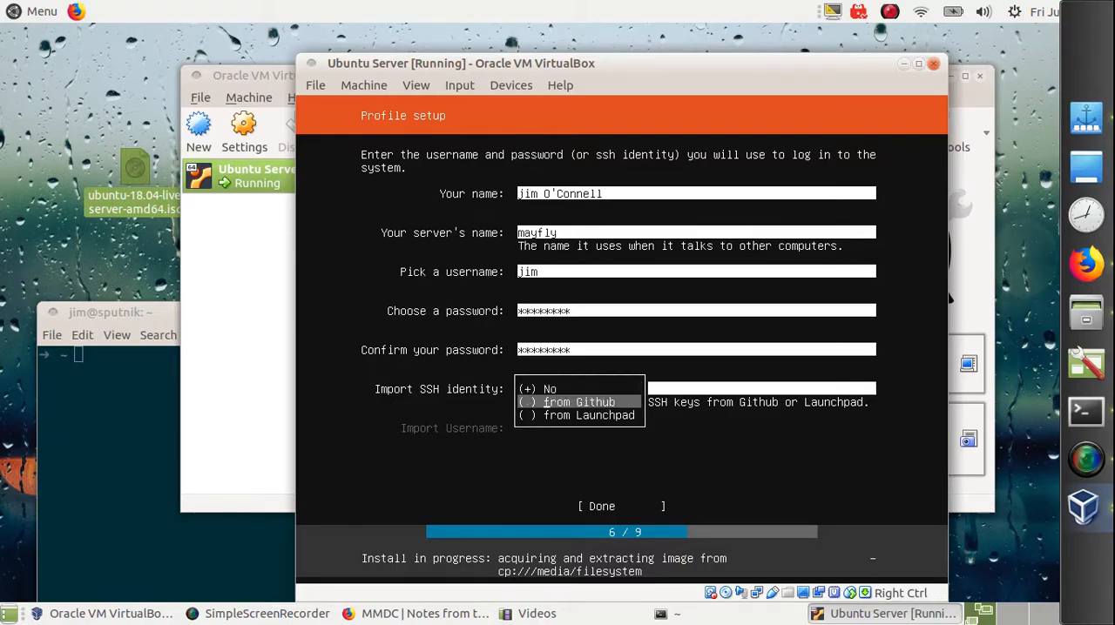
key("Return")
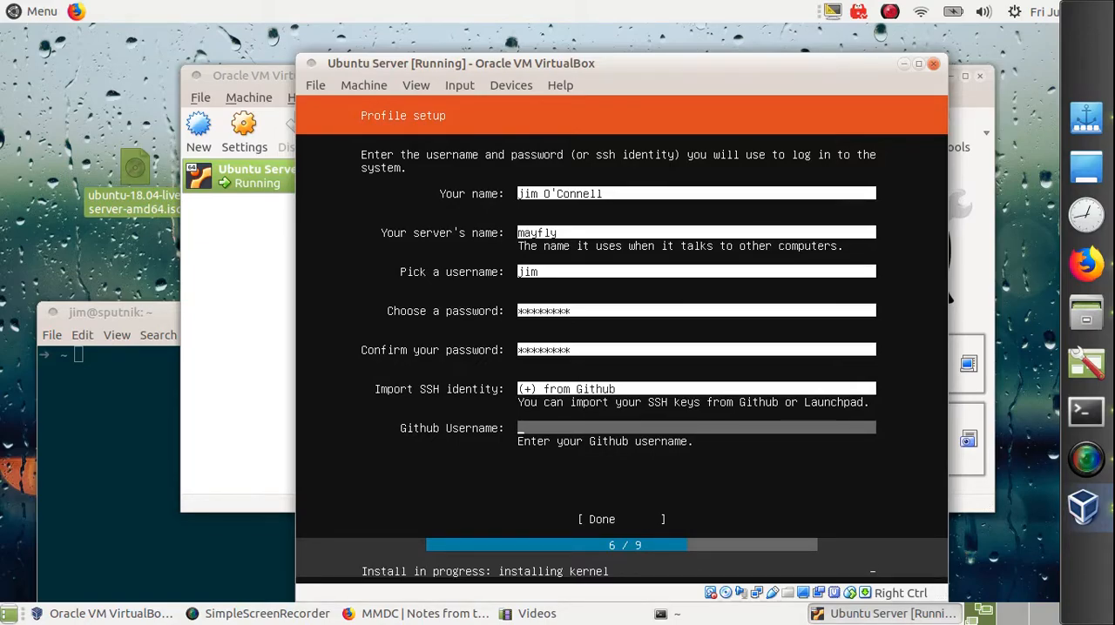
type("imoconnell")
key("Tab")
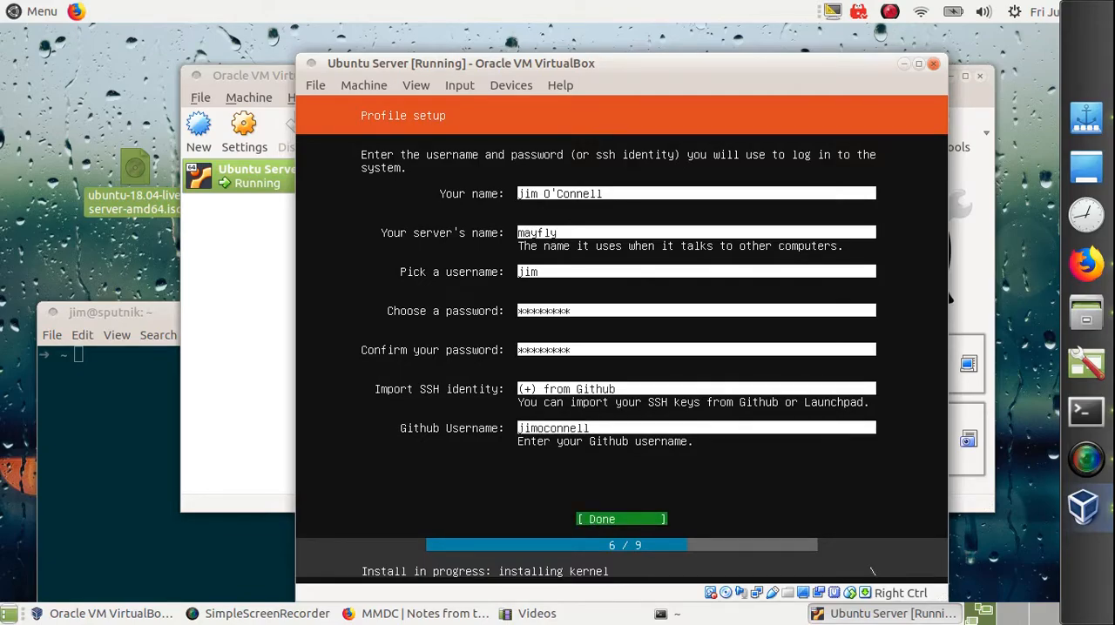
key("Return")
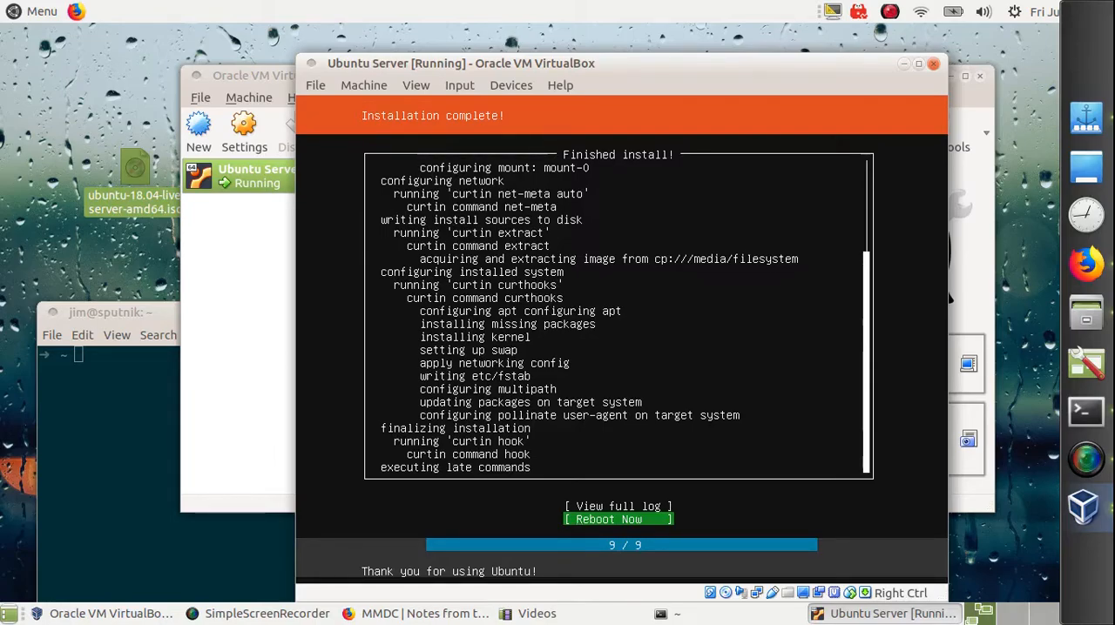
Step: Reboot into the newly installed system and log in at the mayfly console with the account username and password
key("Return")
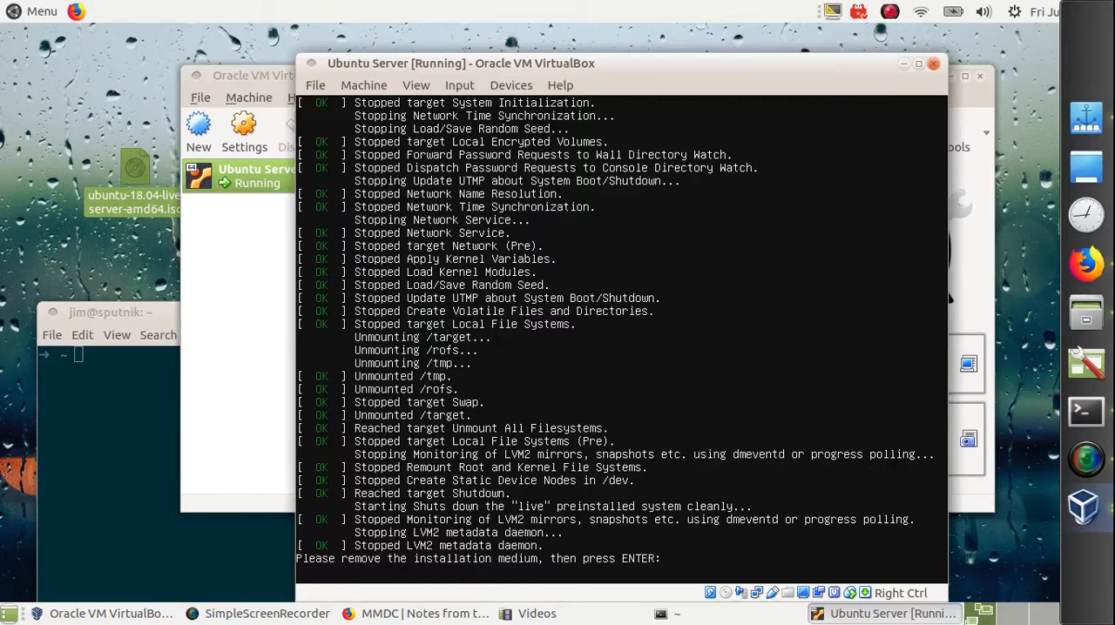
key("Return")
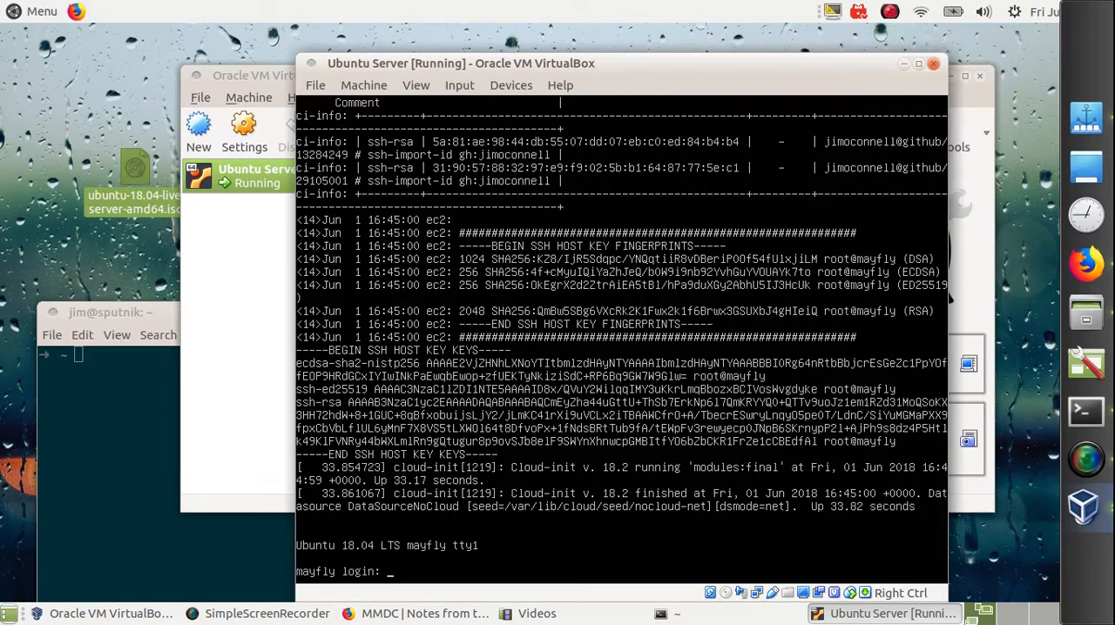
type("jim")
key("Return")
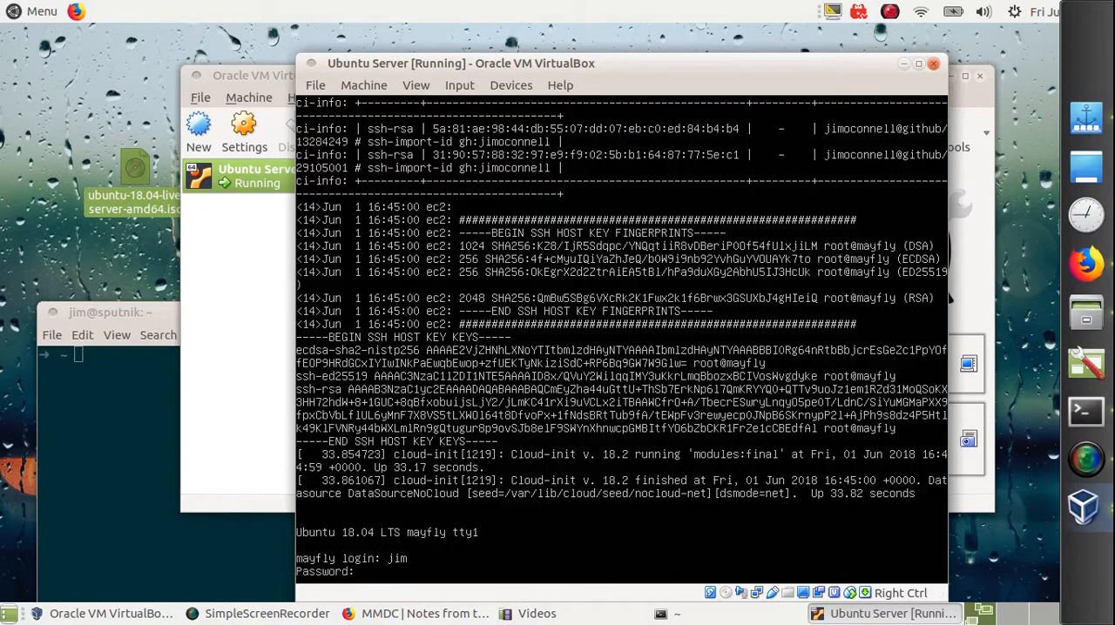
key("Return")
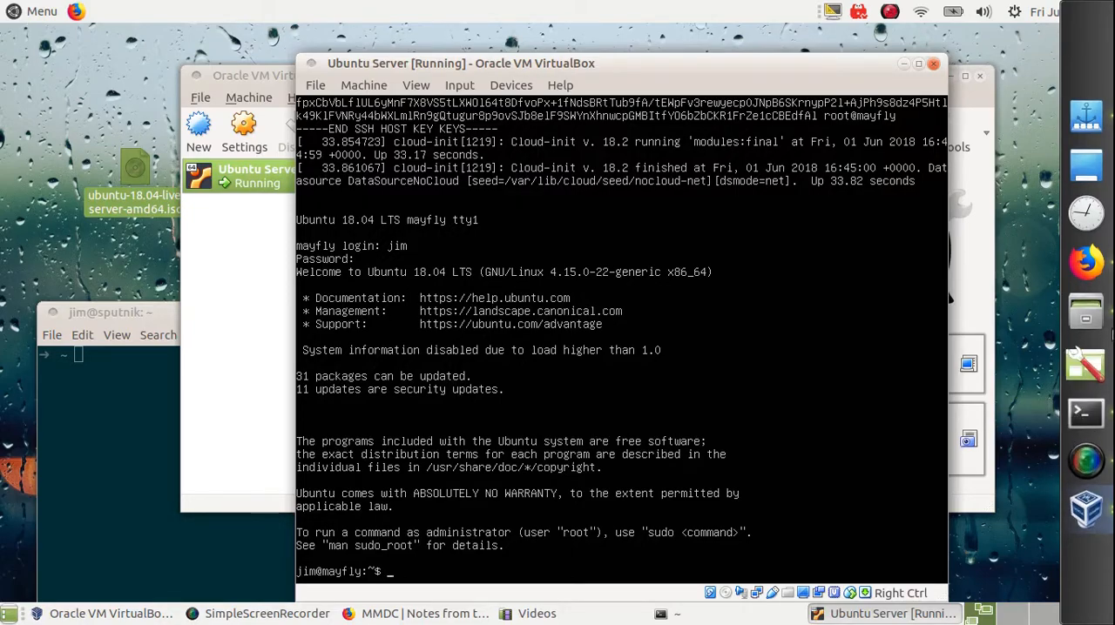
Step: Switch to Firefox to view the MMDC article's Verifying the Server section and move the browser window away from the virtual machine
key("alt+Tab")
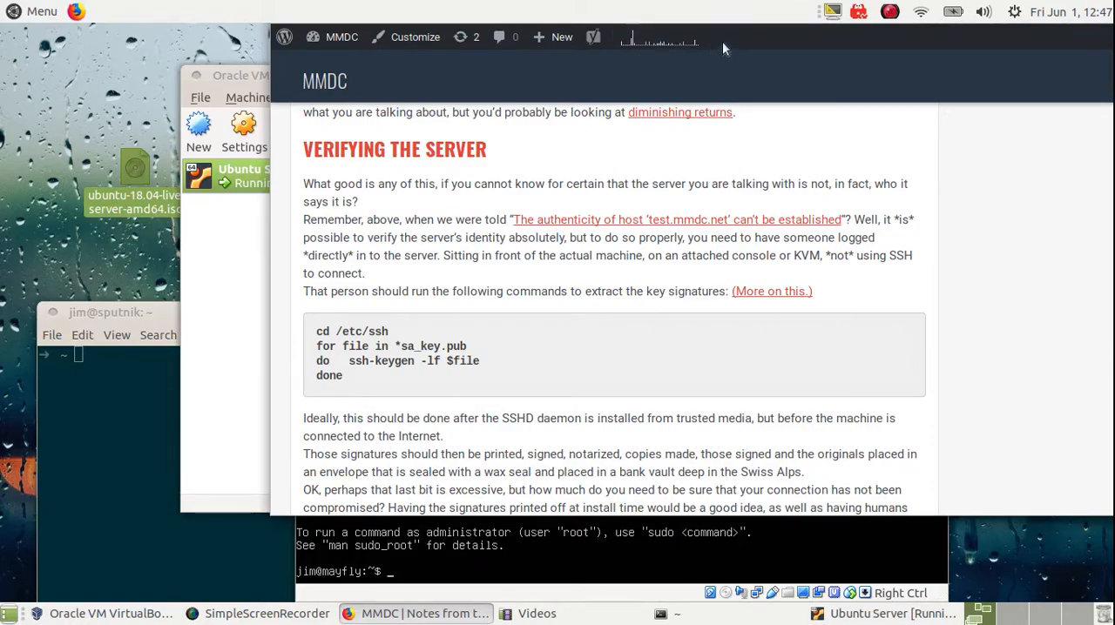
key("ctrl")
left_click_drag(767, 83, 1114, 0)
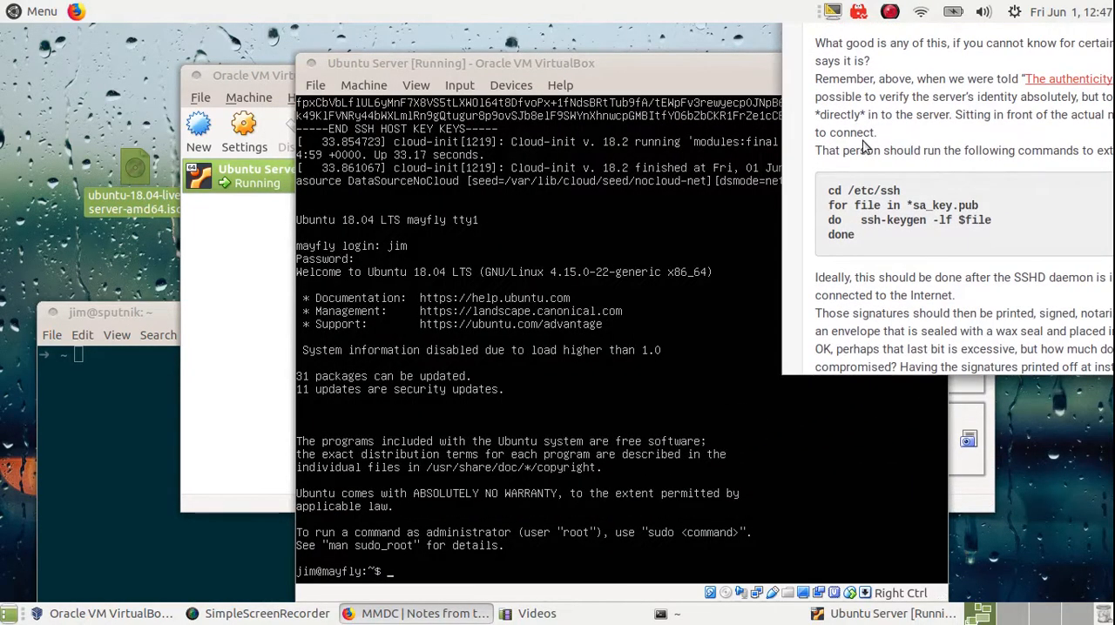
left_click_drag(862, 146, 1114, 146)
left_click_drag(604, 218, 1114, 144)
left_click_drag(984, 49, 1114, 0)
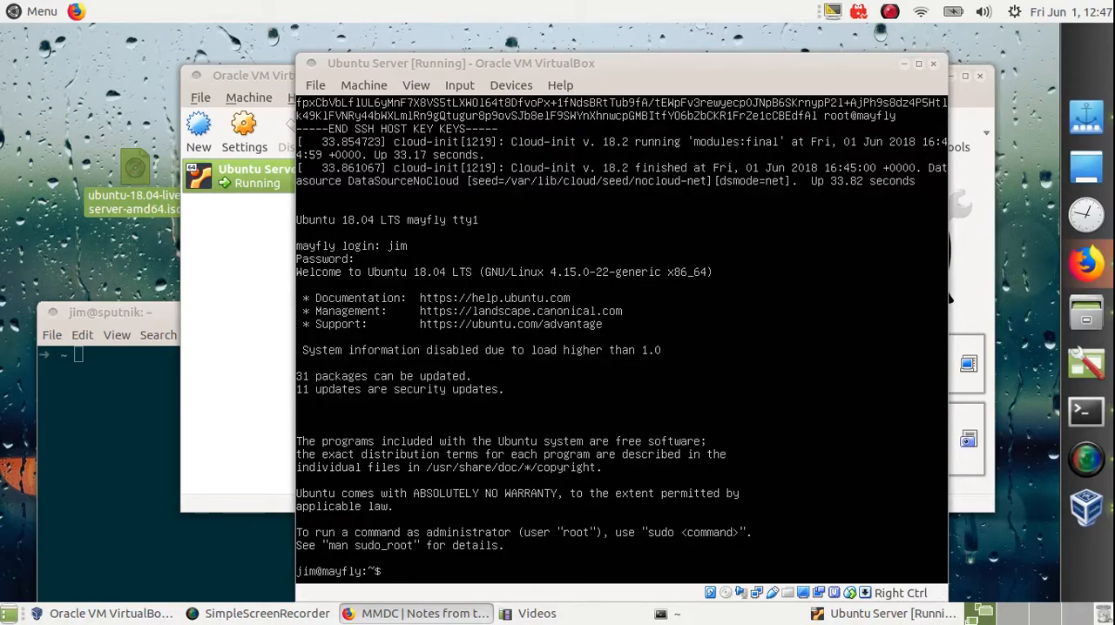
left_click(522, 349)
type("c")
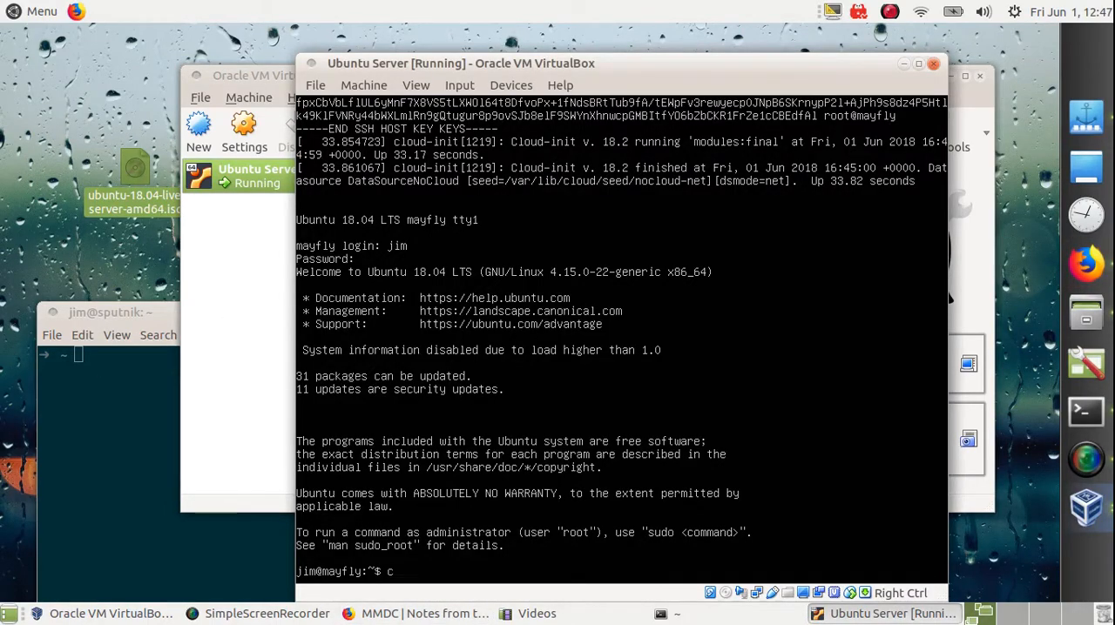
type("url https://mmdc.net/veri")
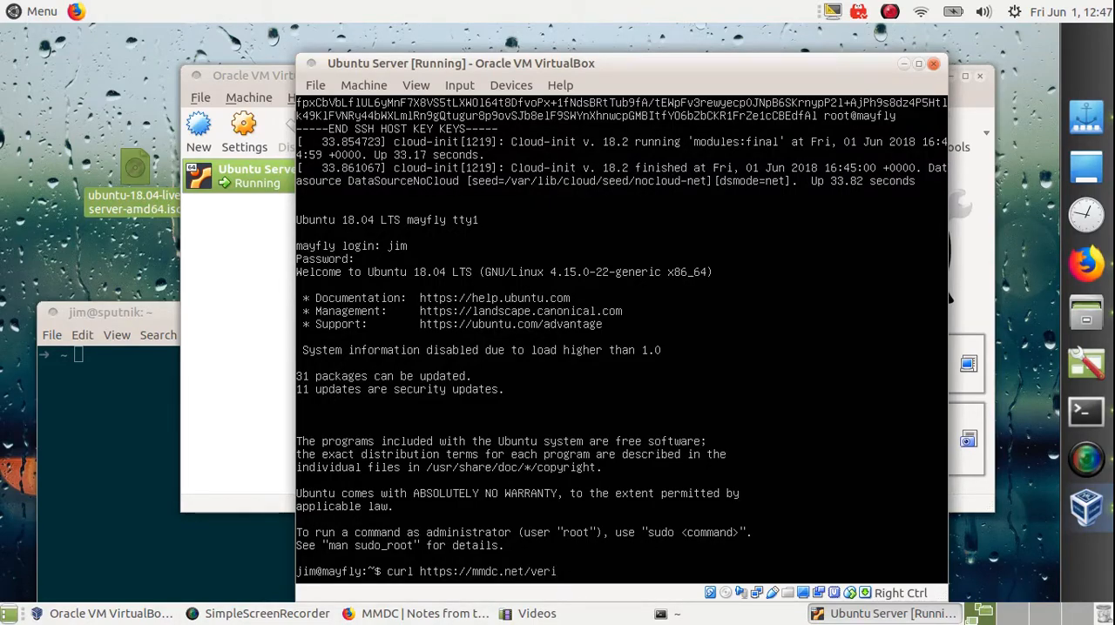
type("fy.sh")
key("Return")
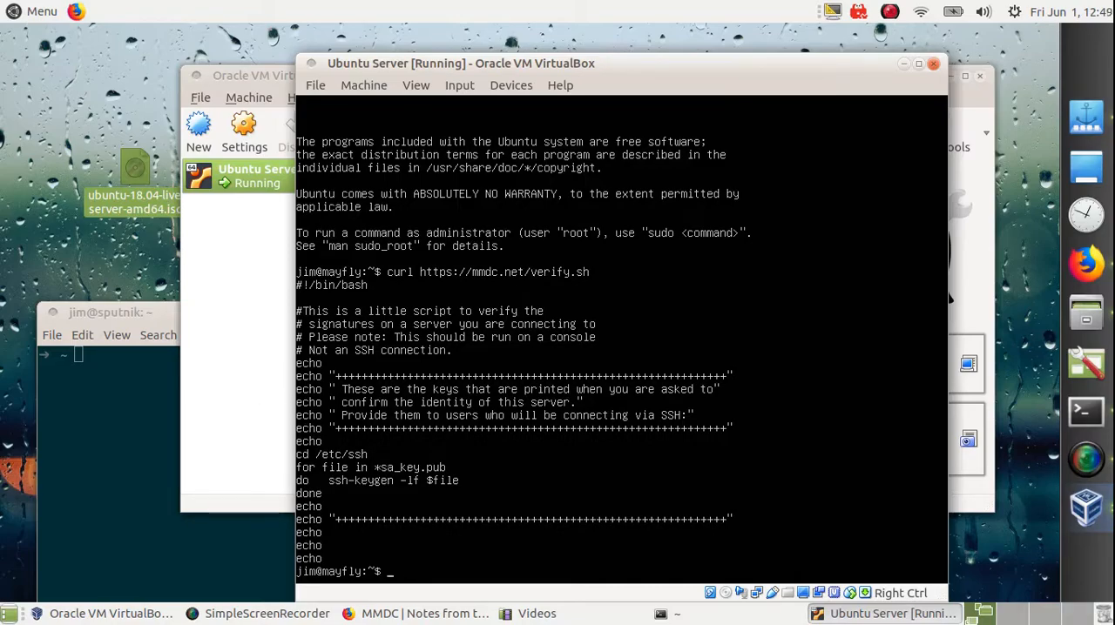
key("Up")
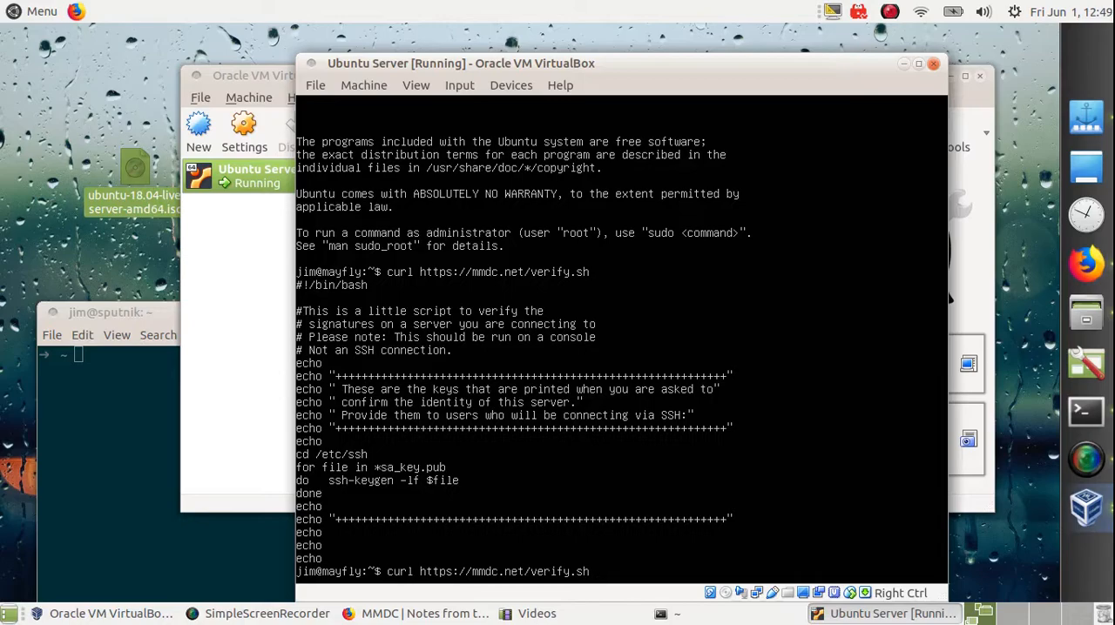
type("| sh")
key("Return")
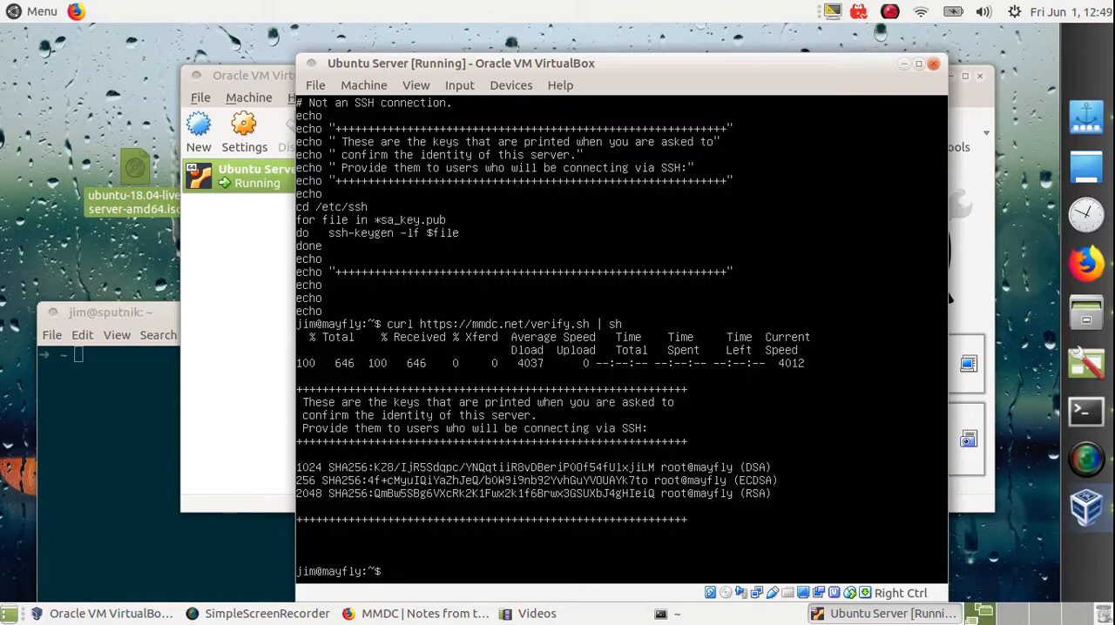
type("onfig")
key("Return")
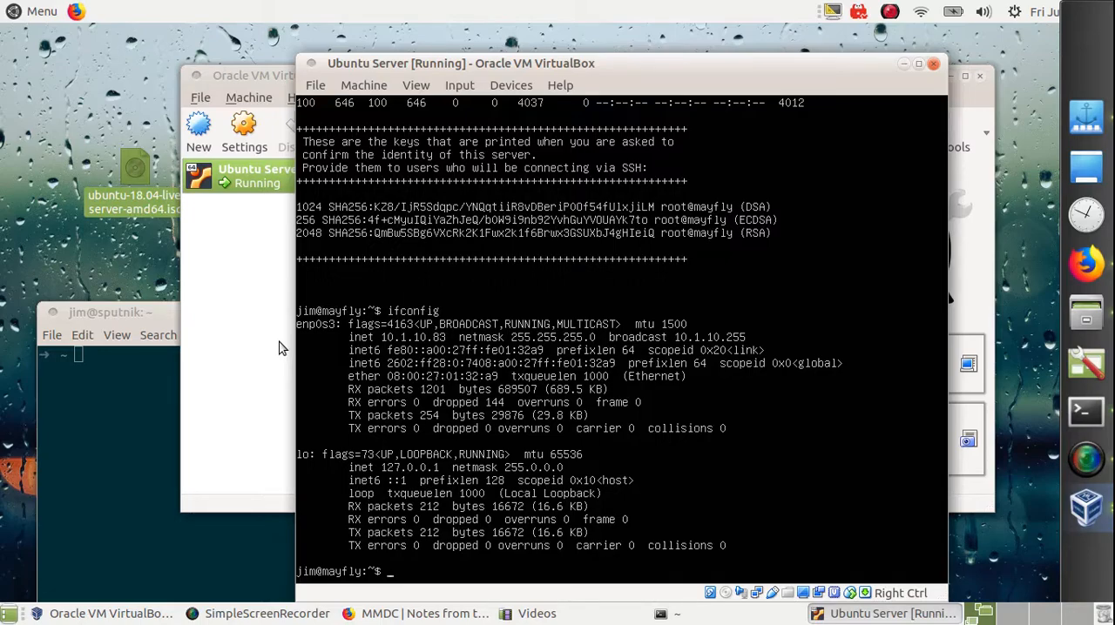
Step: Switch to the host's terminal, clear it and start an SSH connection with ssh 10.1.10.83
left_click(164, 327)
left_click_drag(185, 306, 216, 66)
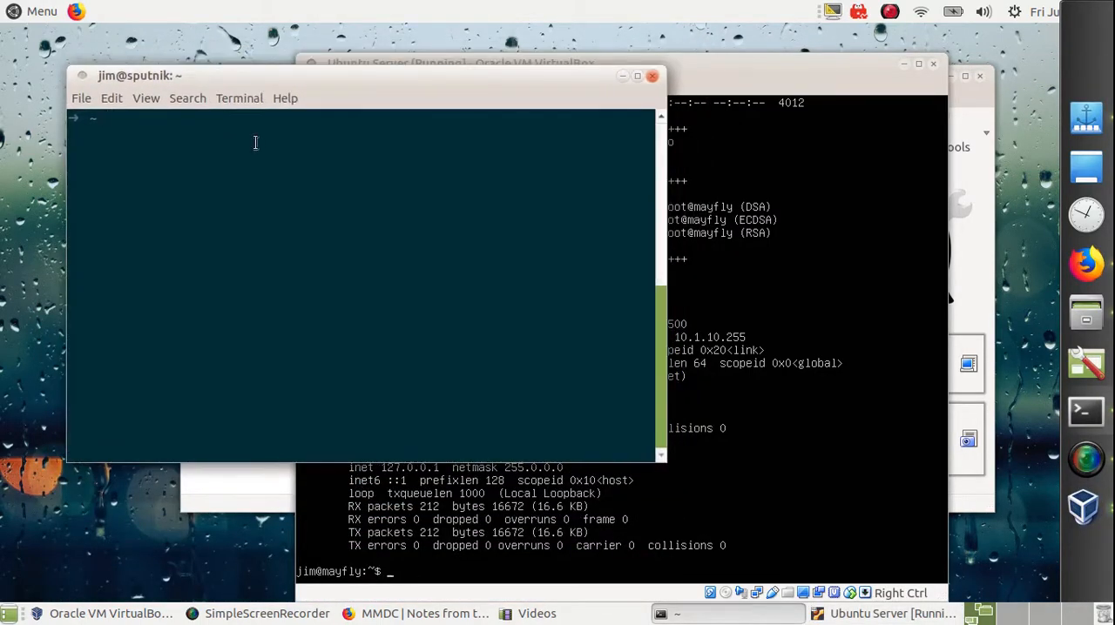
type("clear")
key("Return")
type("ssh 10.1.10.")
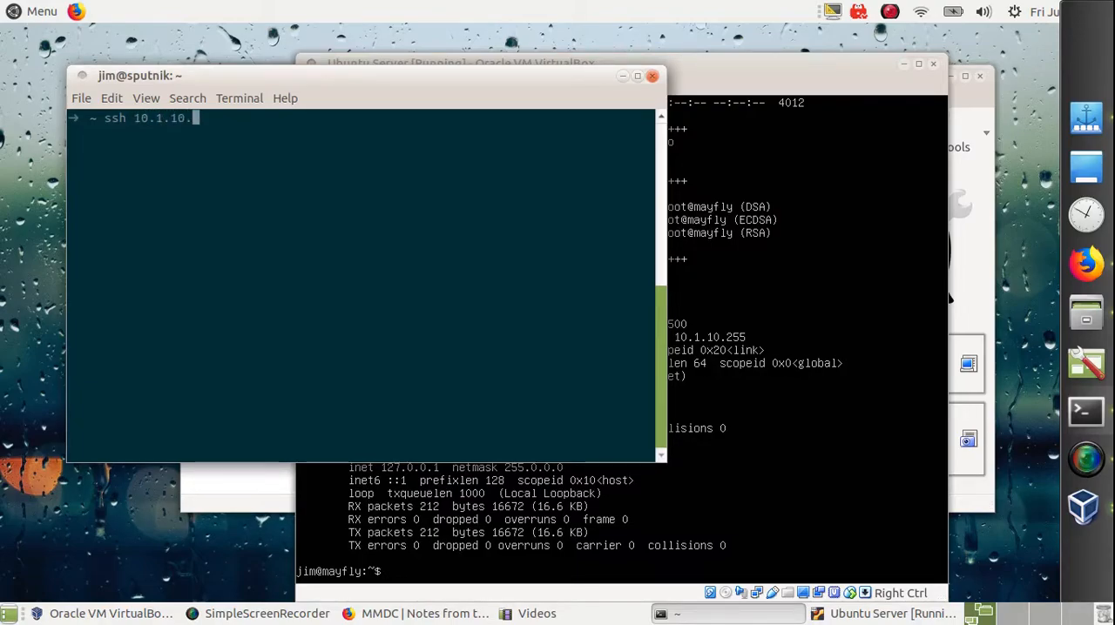
type("83")
key("Return")
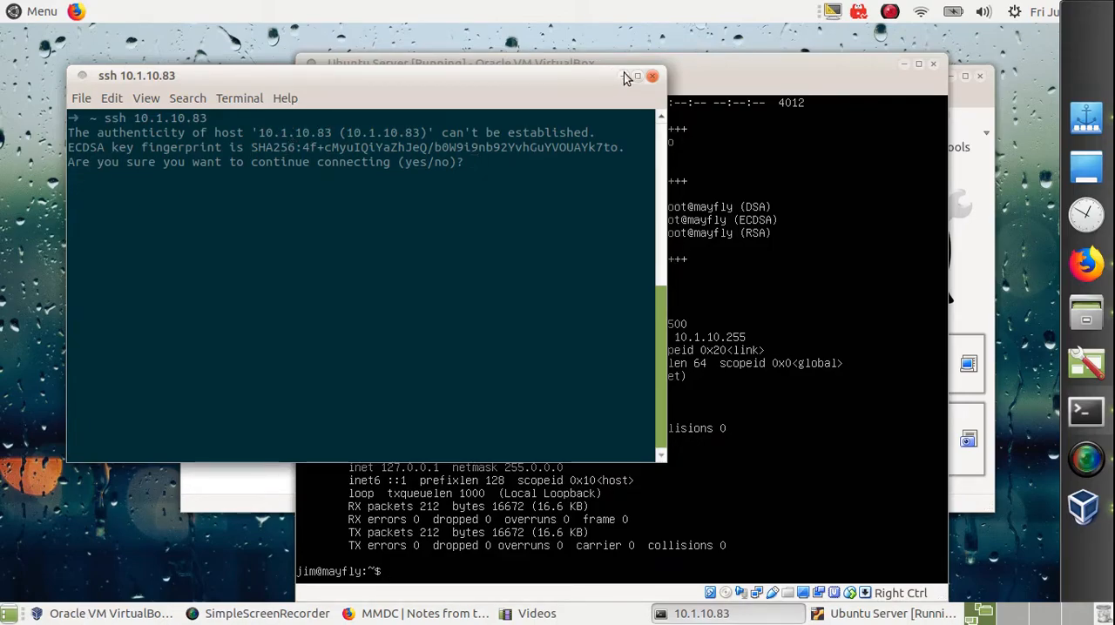
Step: Arrange the windows to compare the ECDSA key fingerprints, and answer yes to continue the SSH connection
left_click_drag(724, 62, 551, 232)
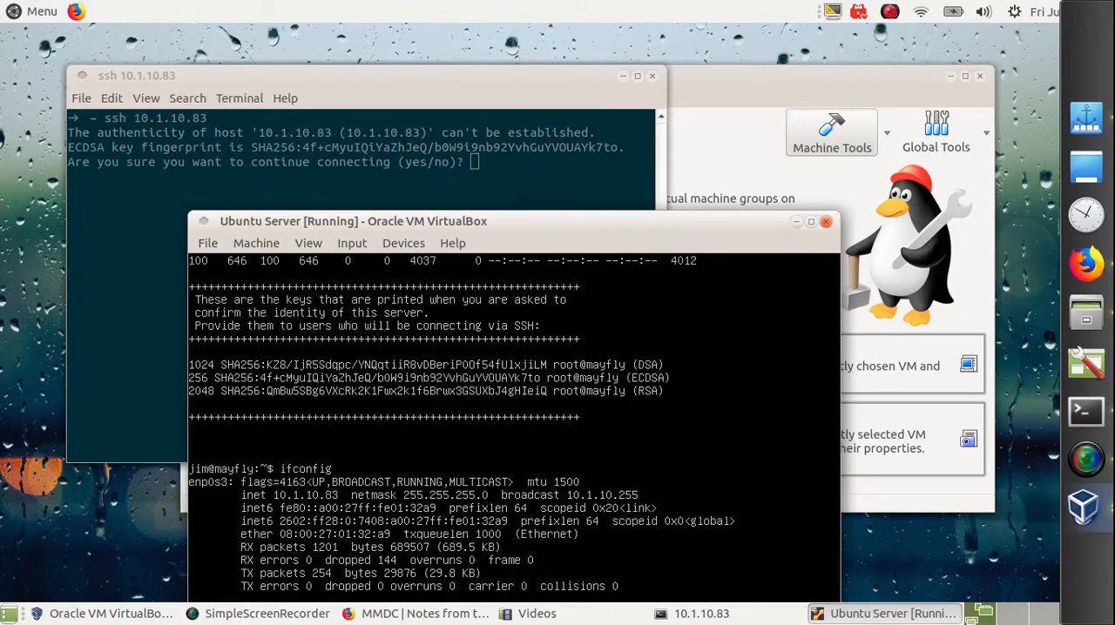
left_click(453, 174)
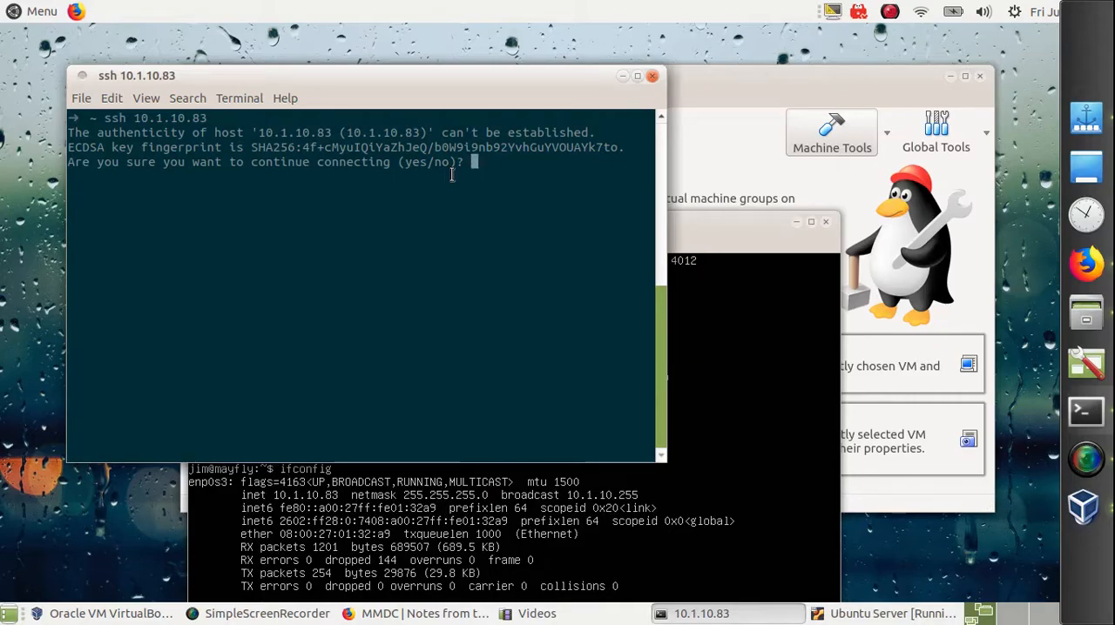
type("yes")
key("Return")
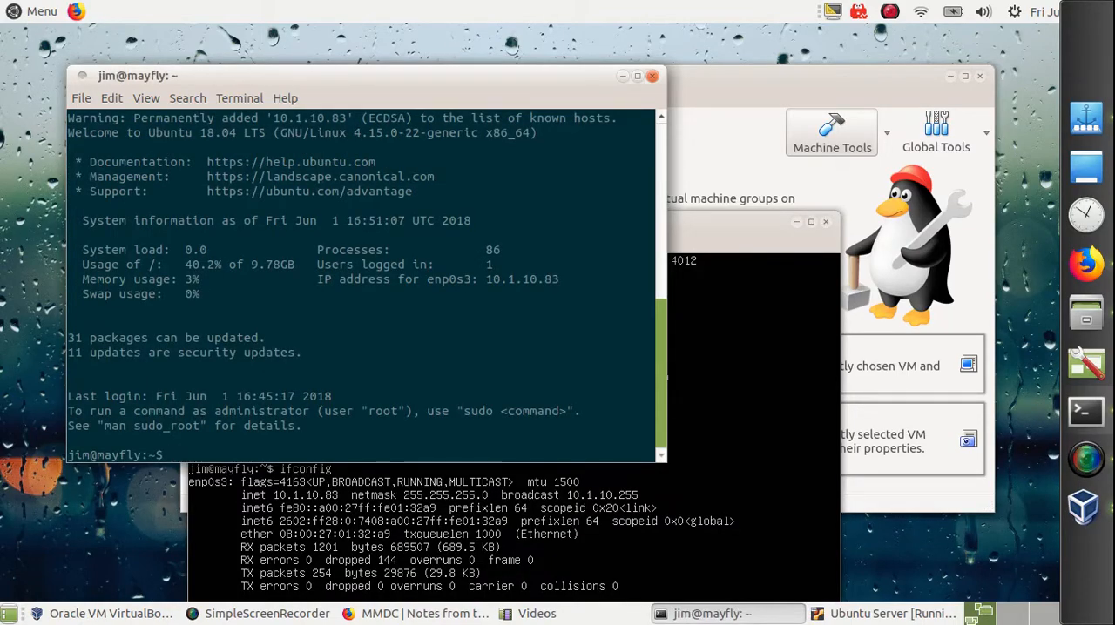
key("Return")
key("Return")
key("Return")
key("Return")
key("Return")
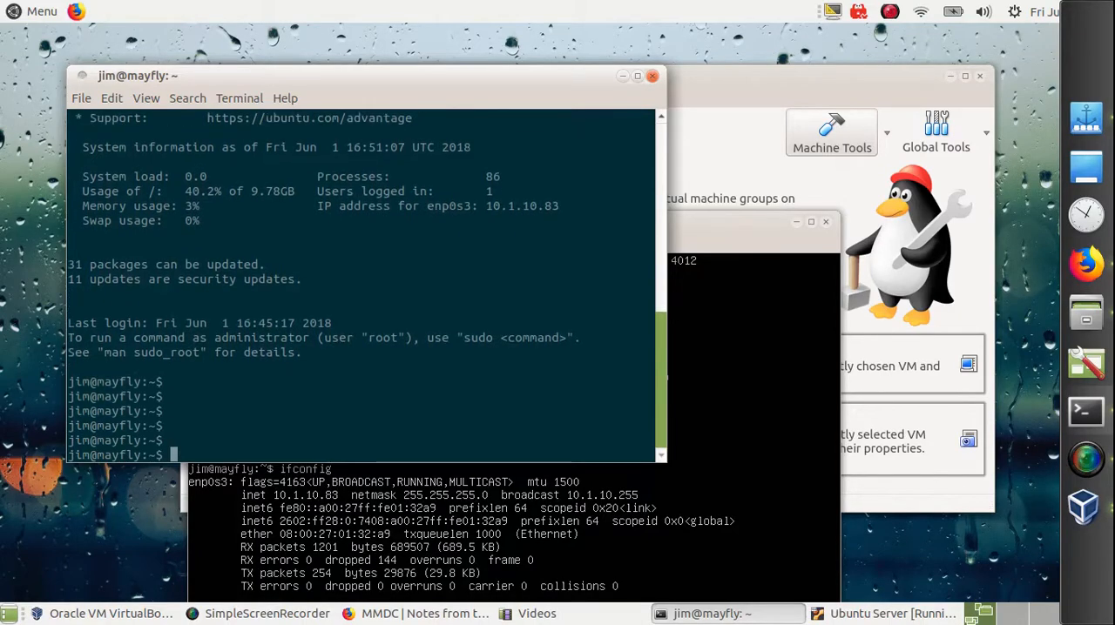
key("Return")
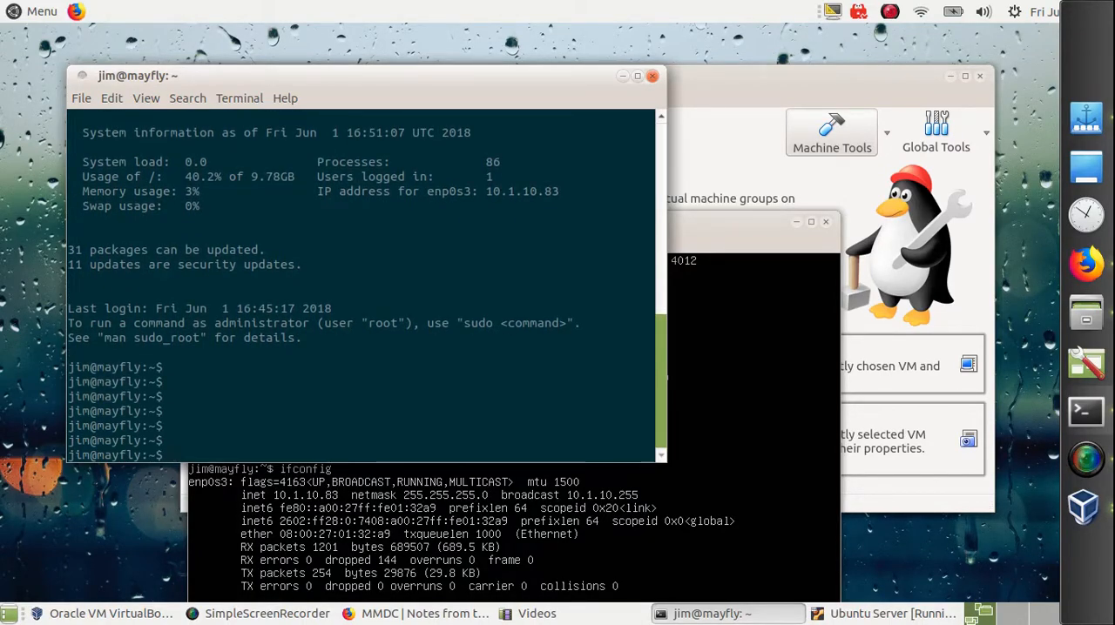